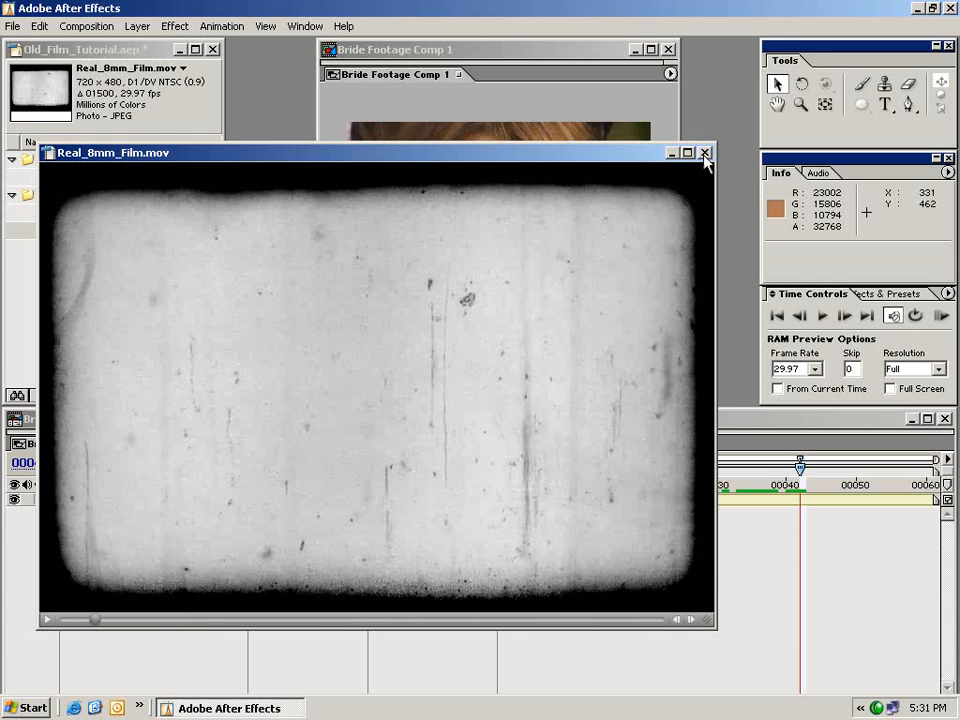
Close the film footage preview and add Real_8mm_Film.mov to Bride Footage Comp 1 as the layer above Bride Footage.mov
click(705, 154)
click(72, 270)
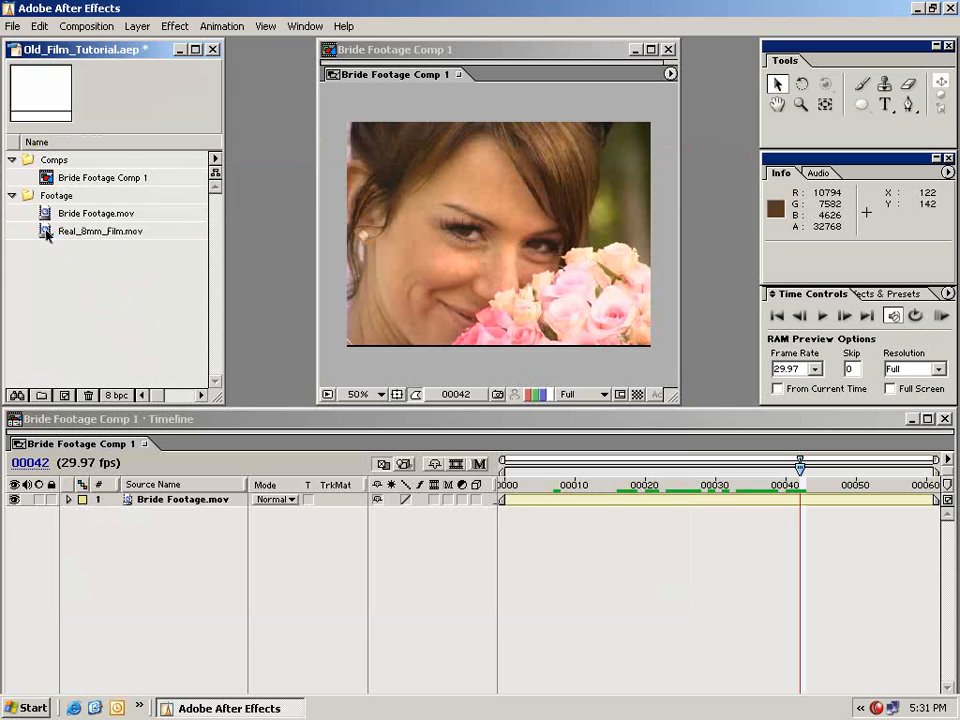
drag(45, 232, 597, 485)
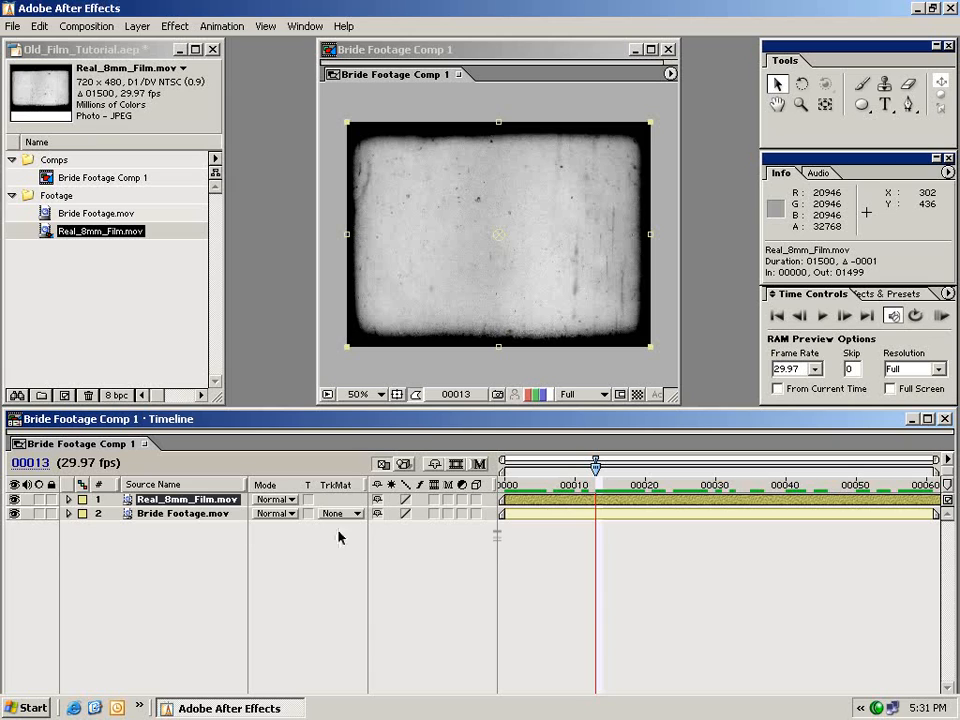
Set the blending mode of the Real_8mm_Film.mov layer to Multiply over the bride footage
click(148, 513)
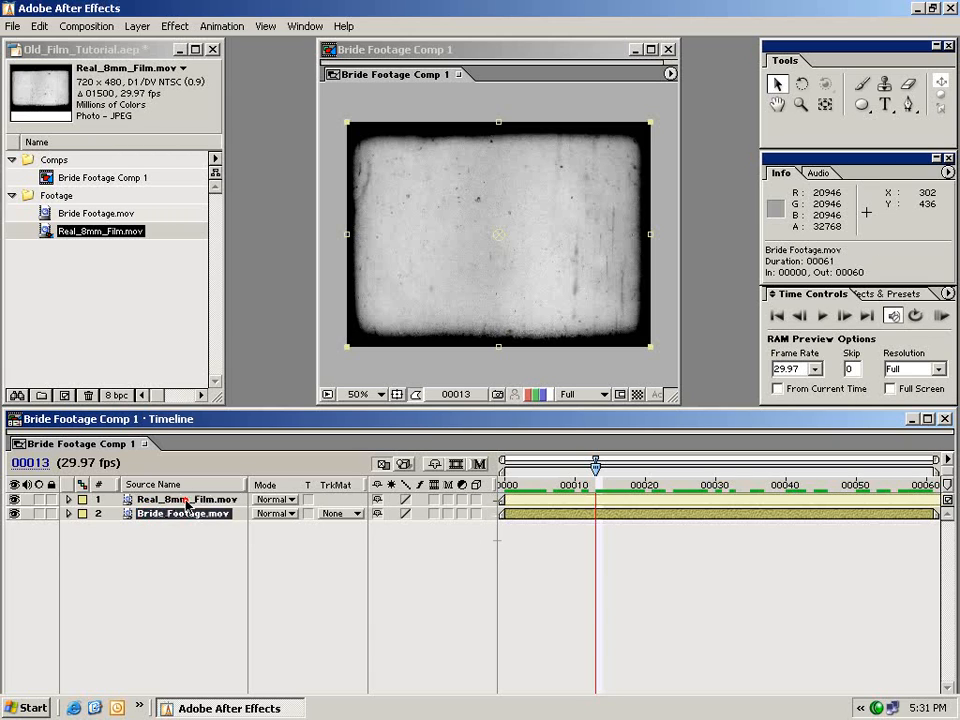
click(183, 498)
click(275, 500)
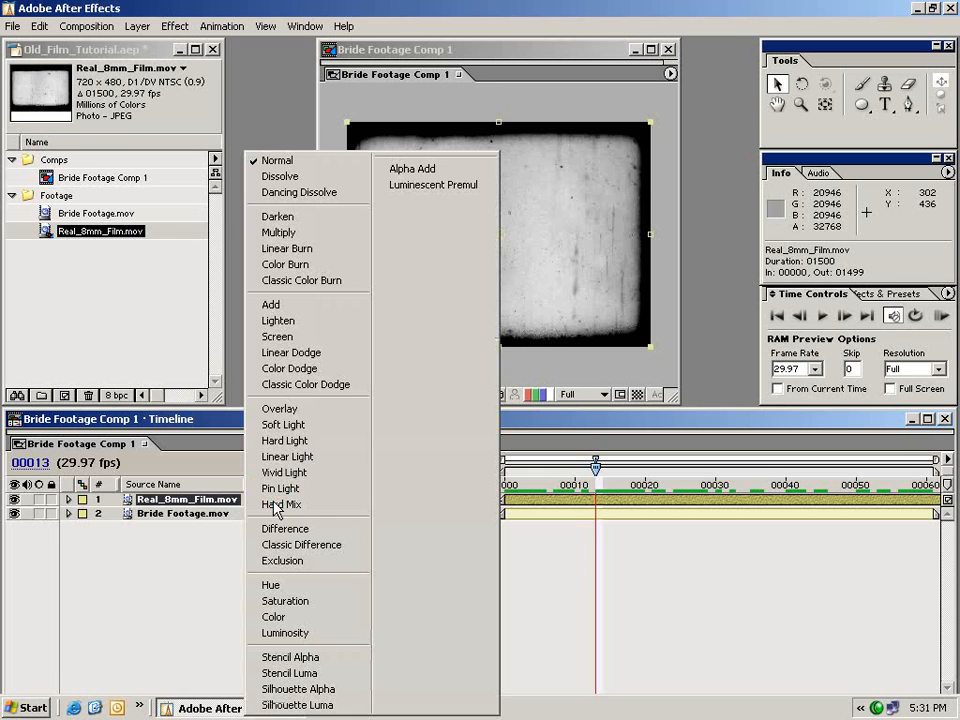
click(240, 522)
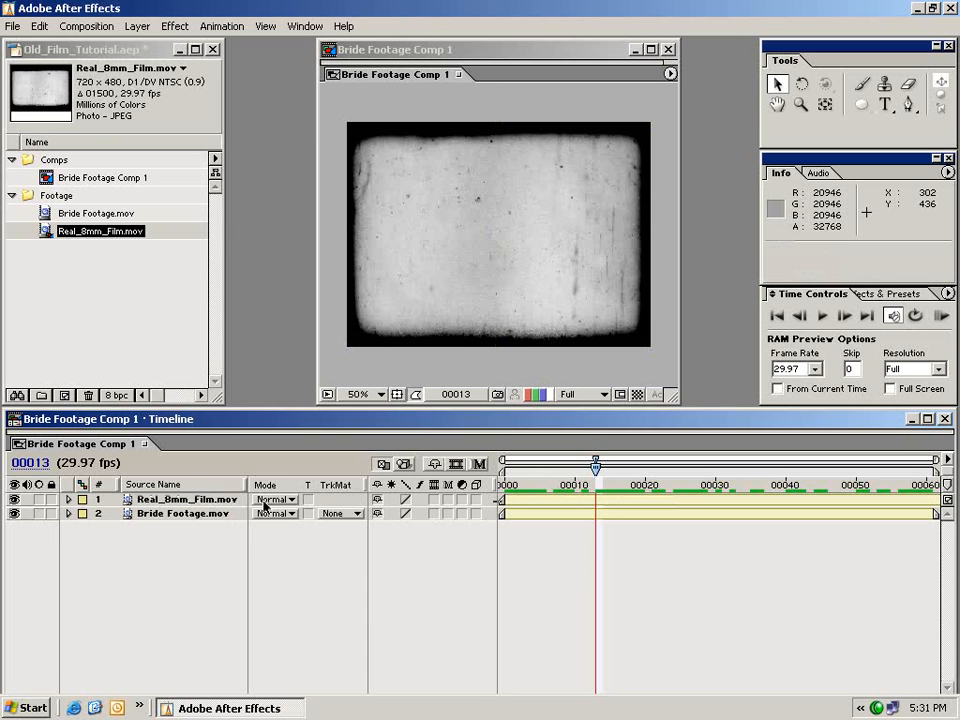
click(264, 501)
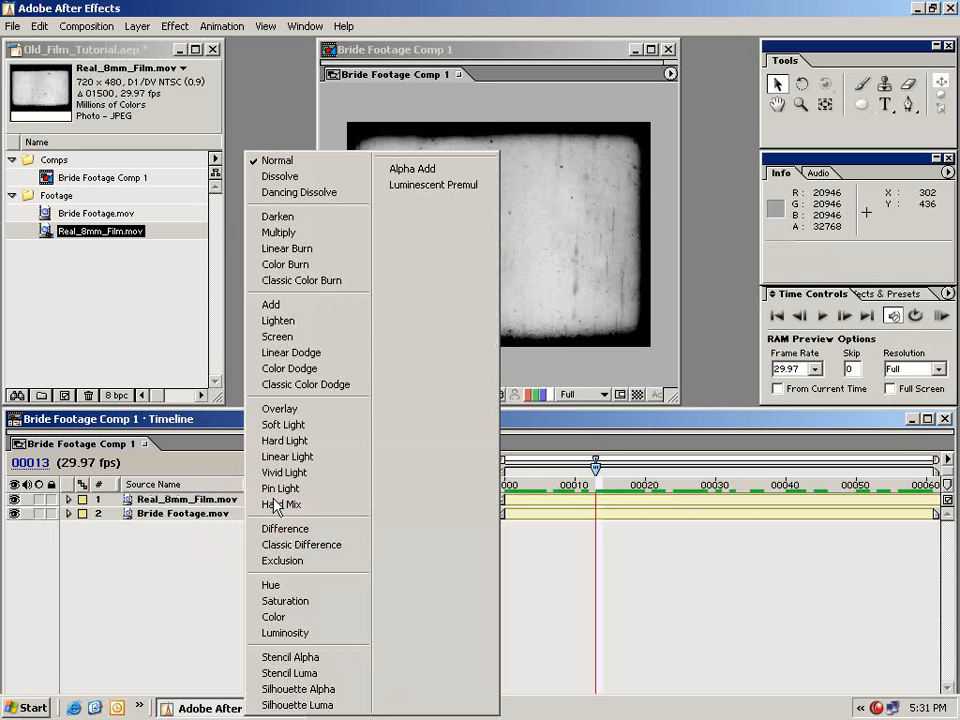
click(282, 233)
Play and scrub through the composition to check the film texture over the bride footage
drag(596, 466, 510, 490)
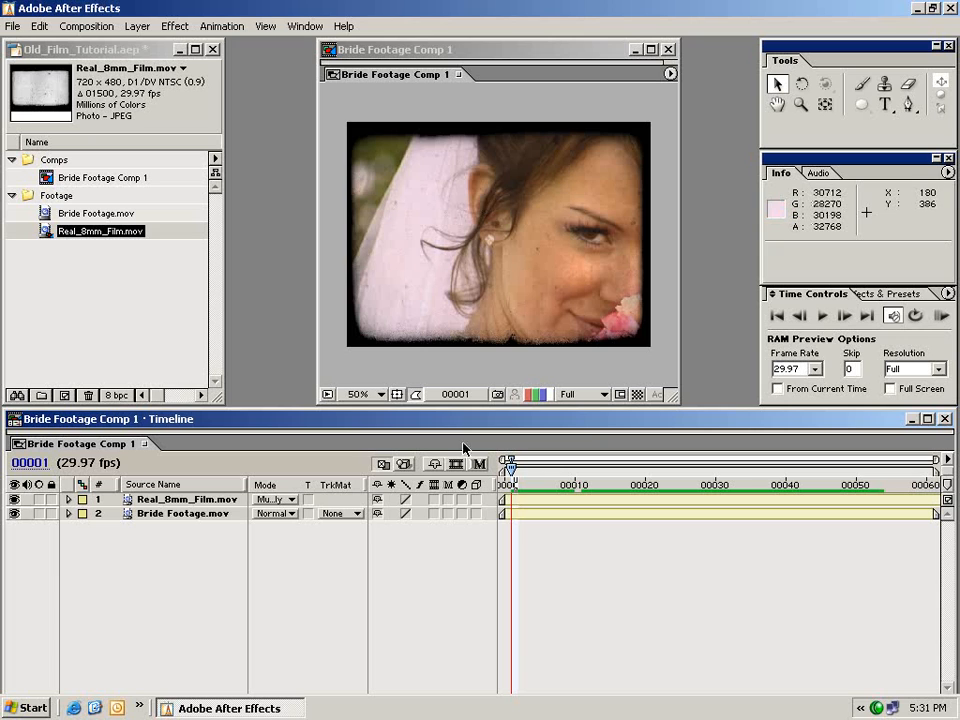
key(space)
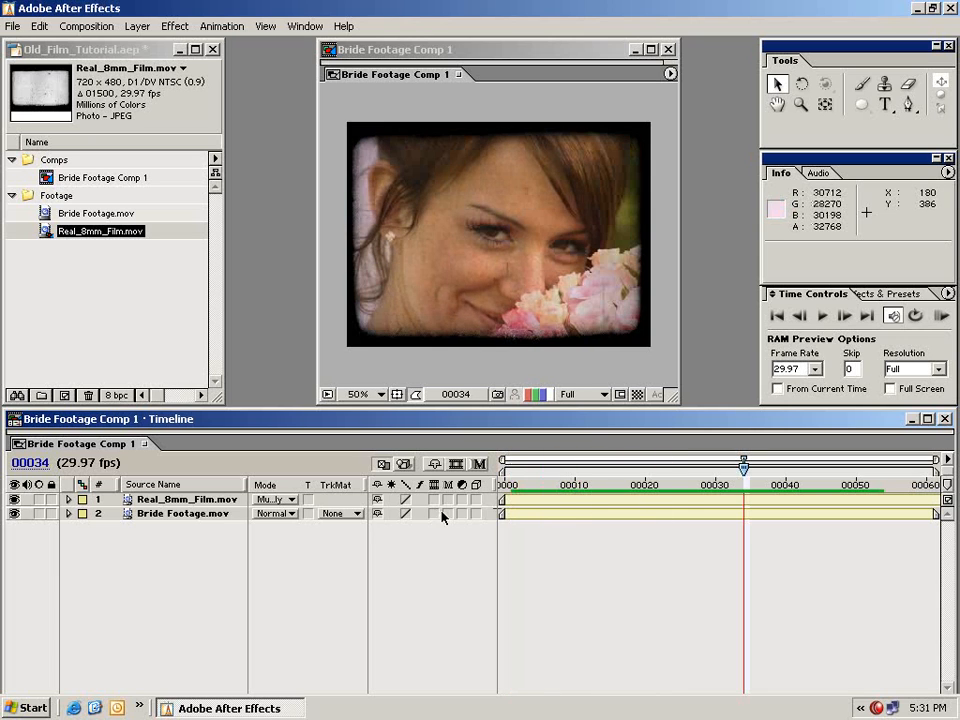
drag(655, 485, 572, 490)
click(604, 514)
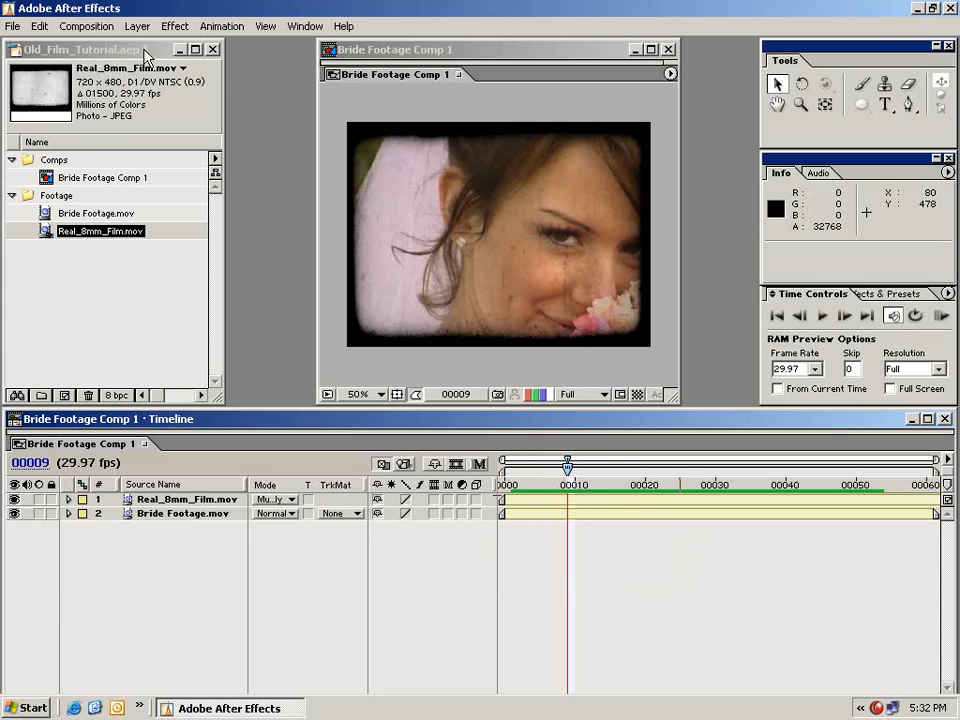
Create an adjustment layer above both footage layers and shift it to start at frame 0
click(520, 413)
click(136, 27)
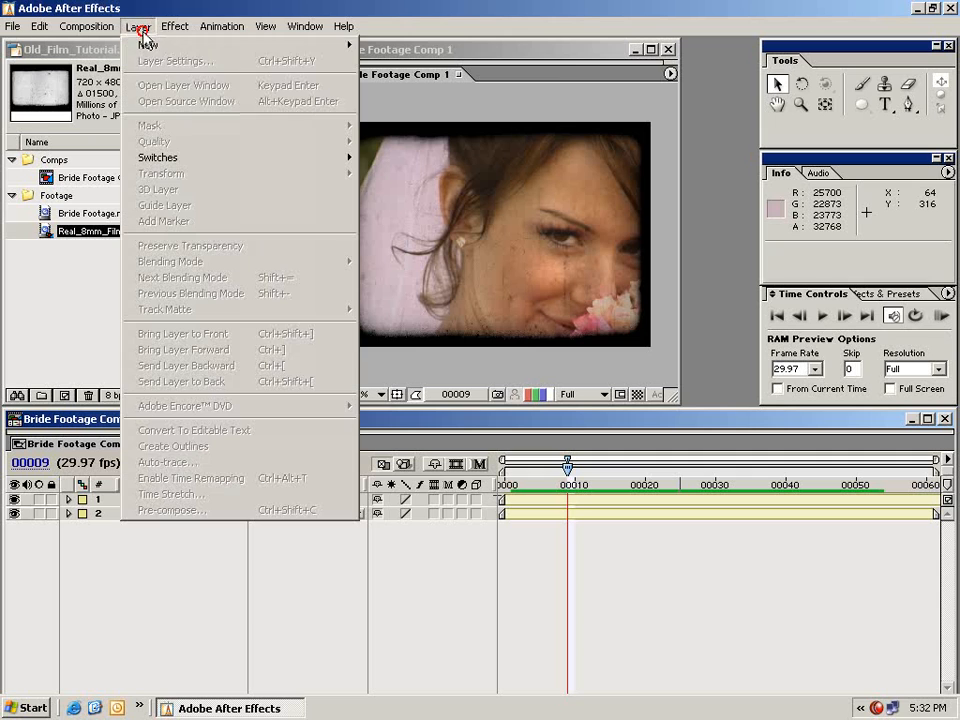
mouse_move(140, 45)
click(418, 124)
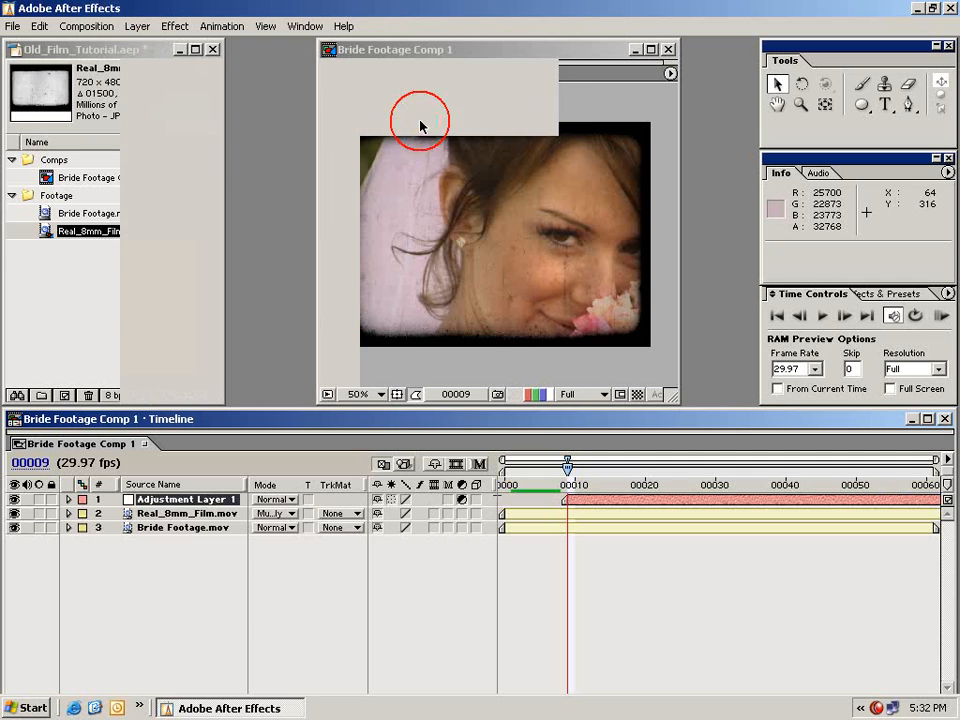
drag(589, 500, 568, 495)
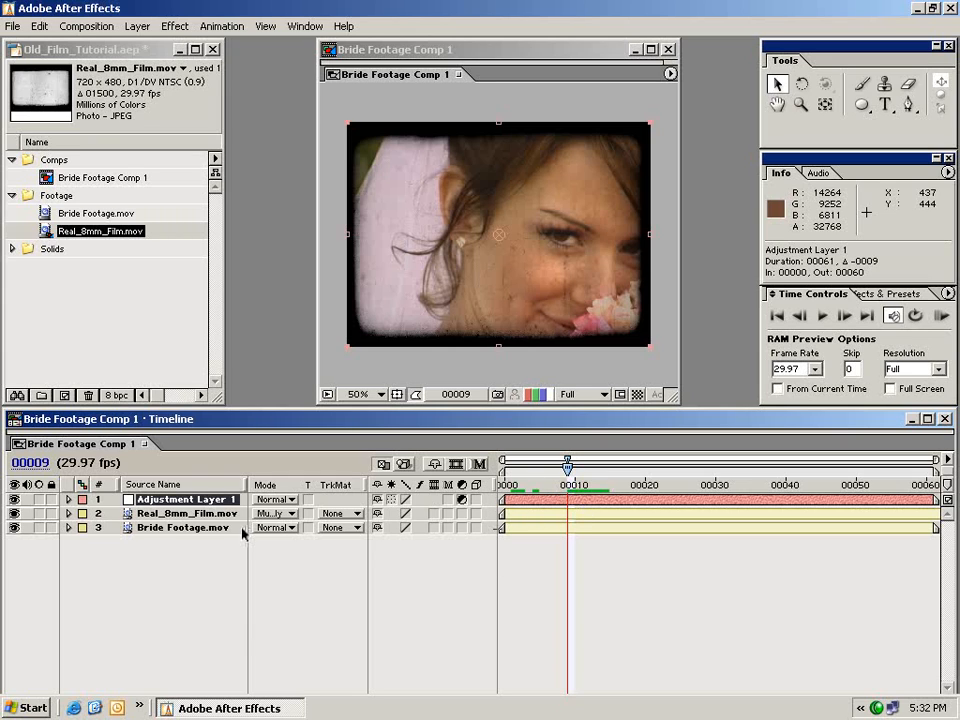
Apply the Hue/Saturation effect to the adjustment layer and arrange its effect controls so all settings are accessible
click(175, 26)
mouse_move(197, 120)
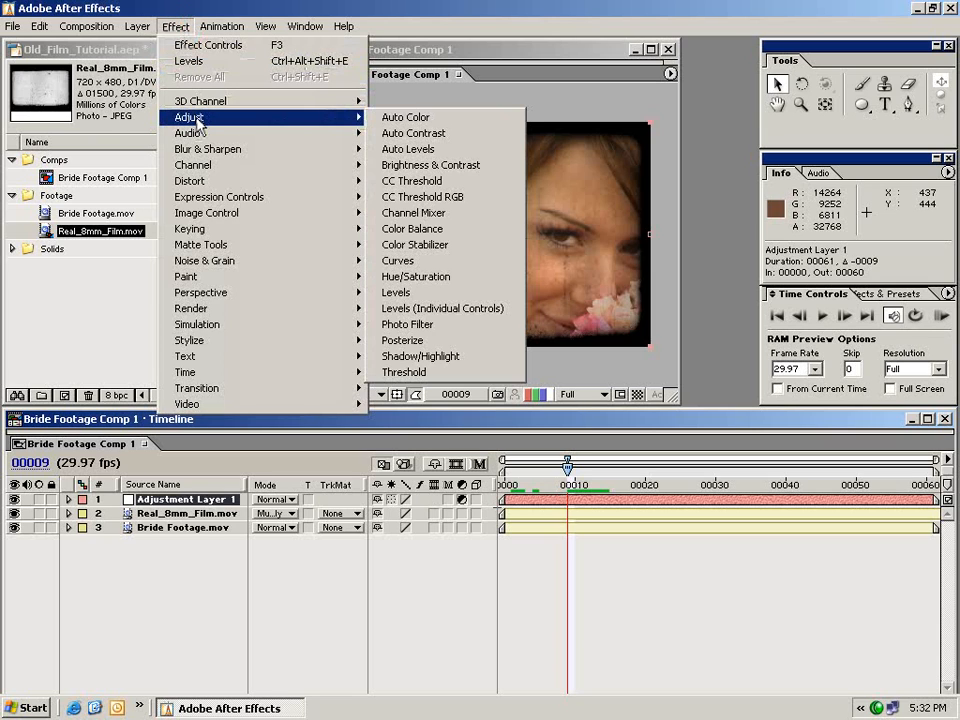
click(437, 284)
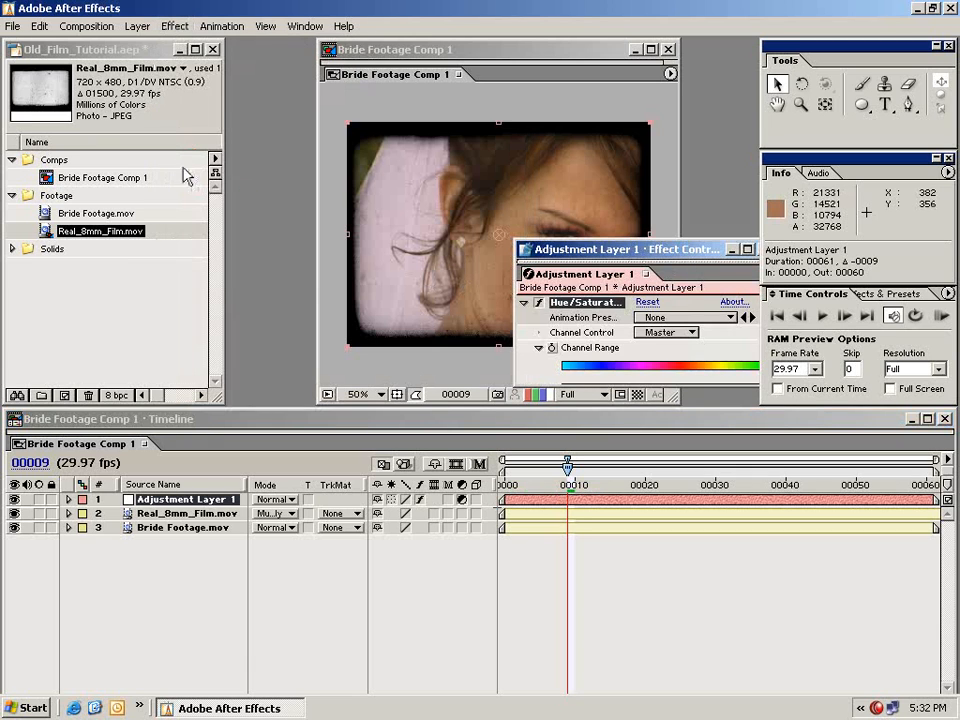
drag(642, 249, 165, 153)
drag(292, 286, 293, 549)
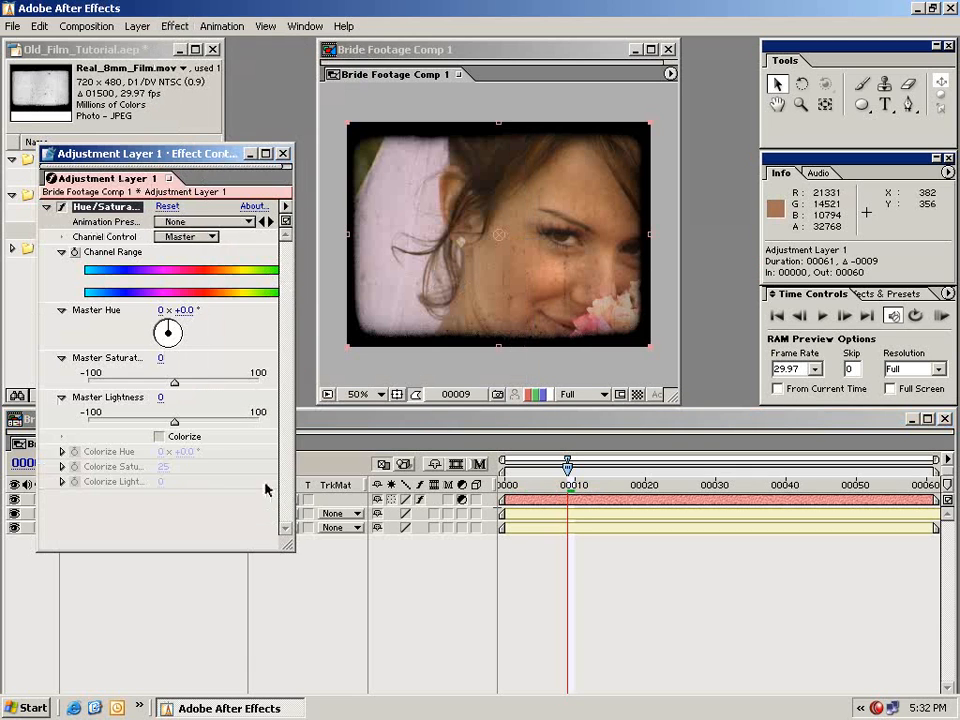
Enable Colorize in the Hue/Saturation effect and set Colorize Hue to 25 degrees for a sepia tint
click(160, 437)
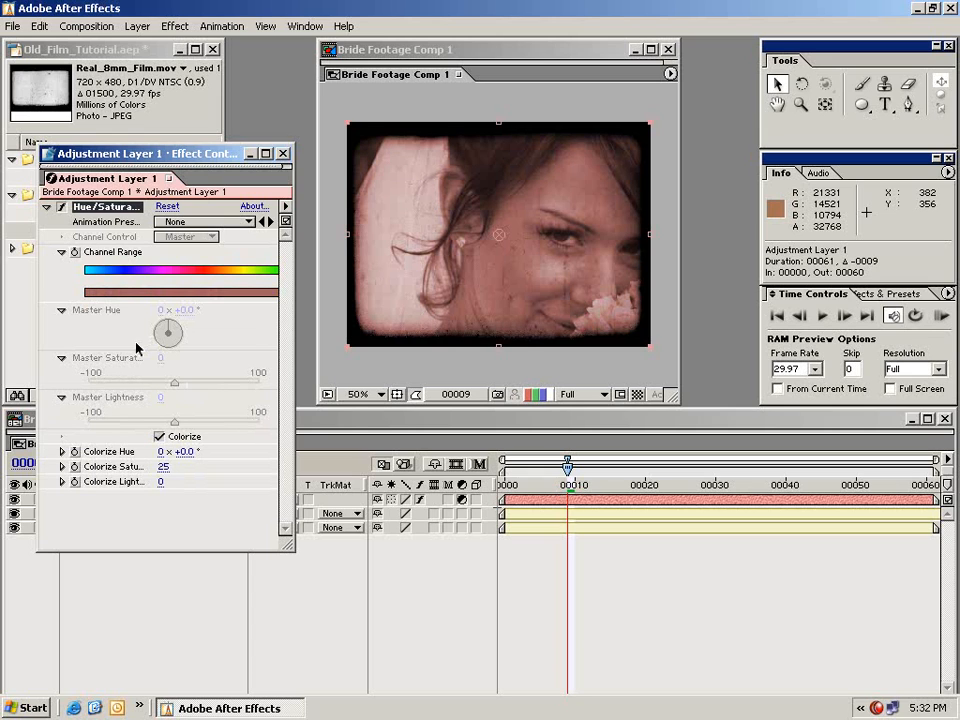
click(181, 452)
text(25)
key(Return)
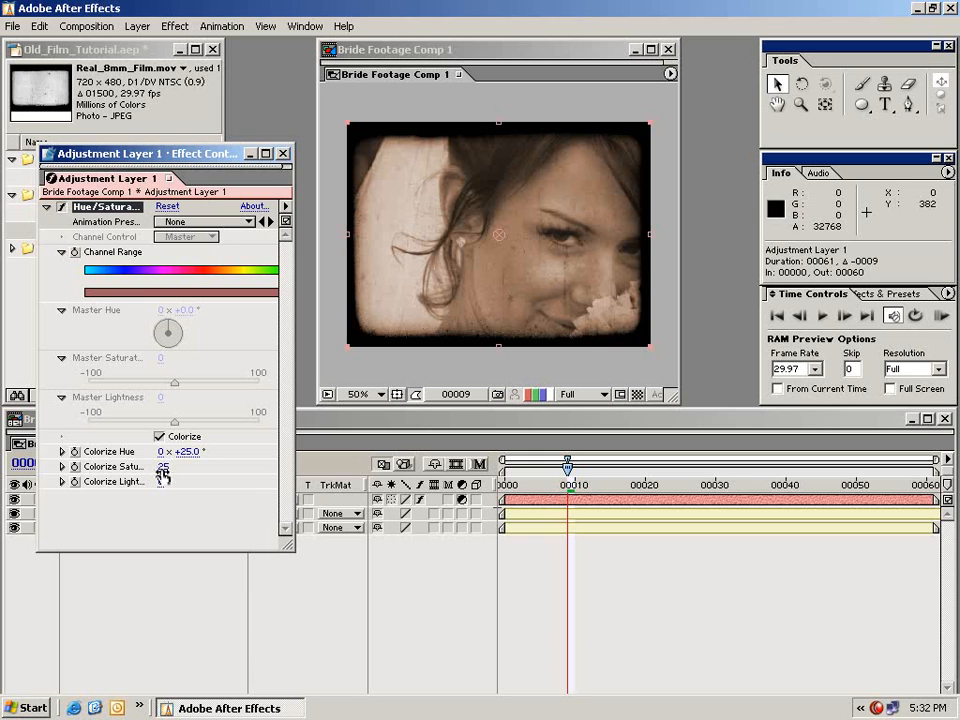
Deselect the layers and scrub the composition to frame 43 to check the sepia-tinted footage
click(657, 554)
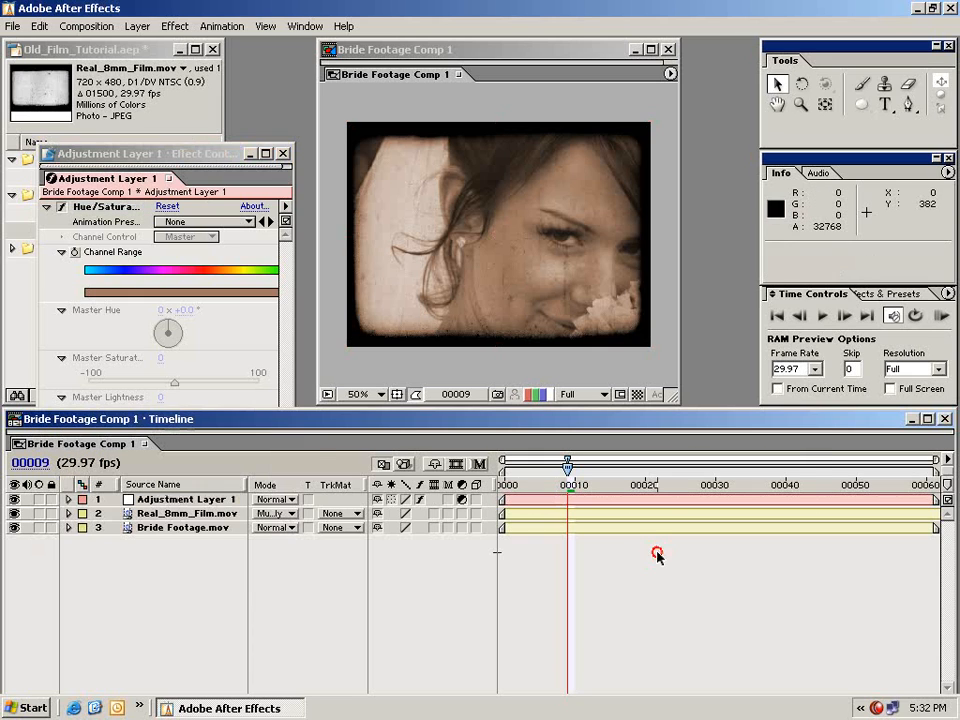
click(597, 501)
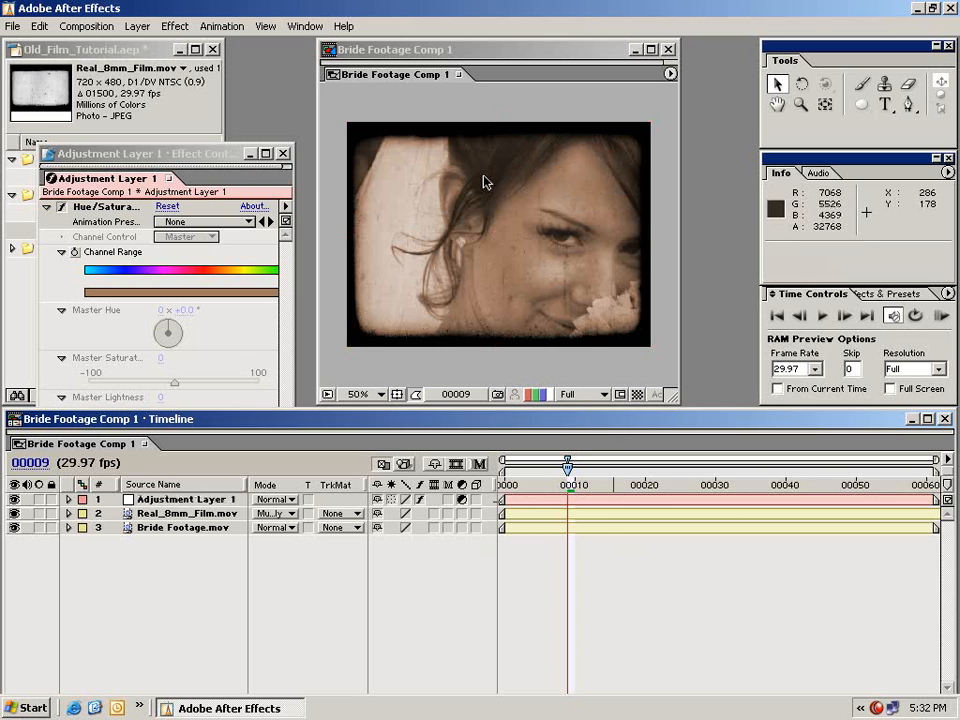
click(589, 484)
drag(589, 484, 806, 484)
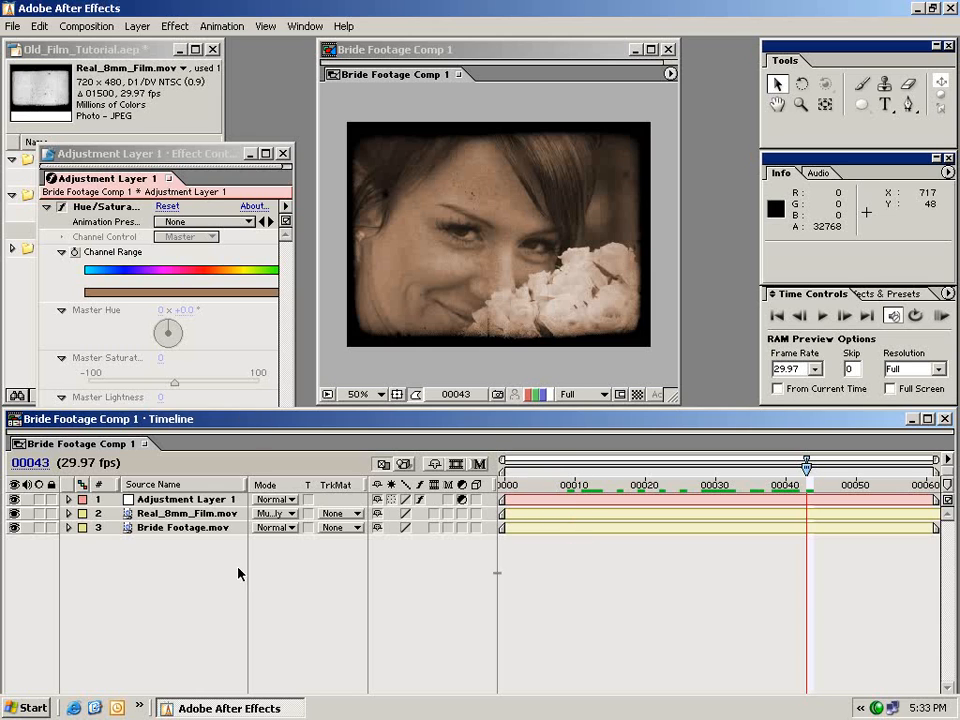
Duplicate the Bride Footage.mov layer in the timeline
click(165, 529)
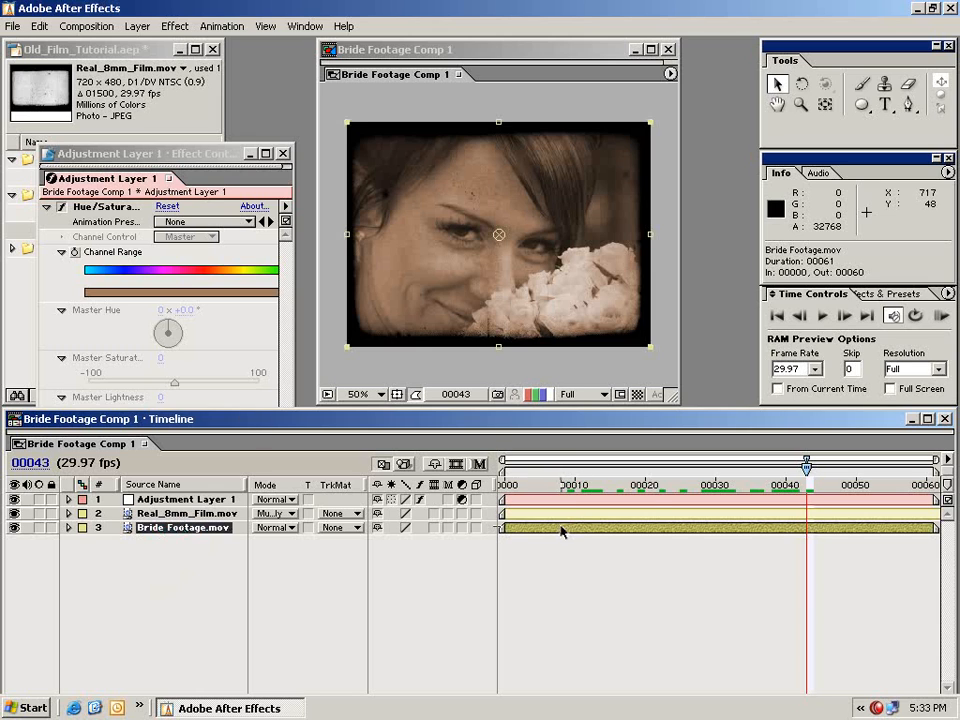
click(39, 27)
click(77, 189)
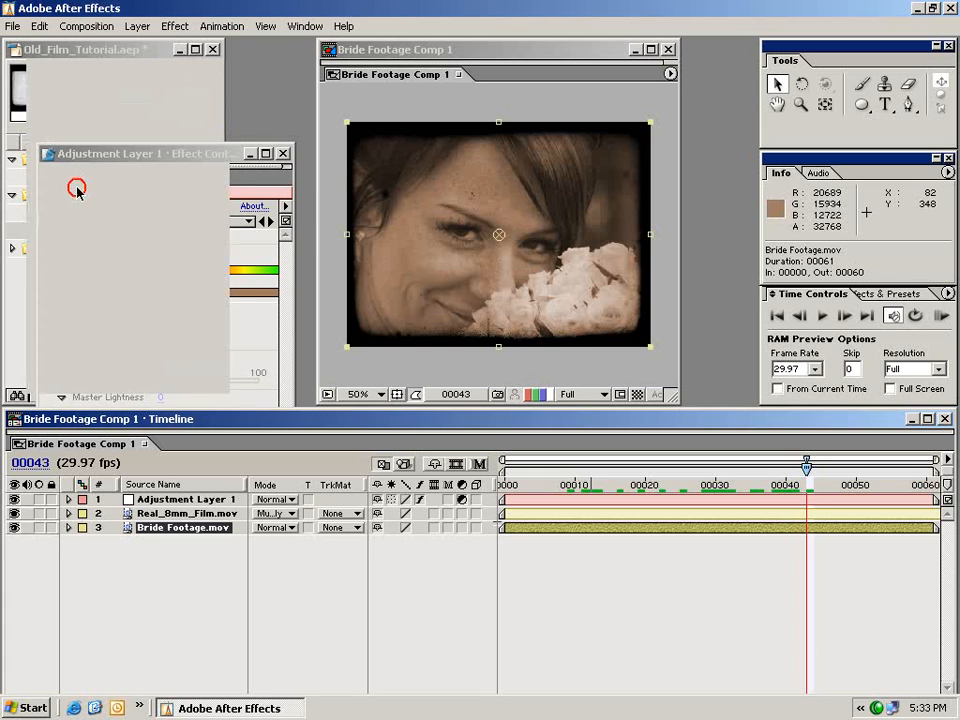
click(516, 527)
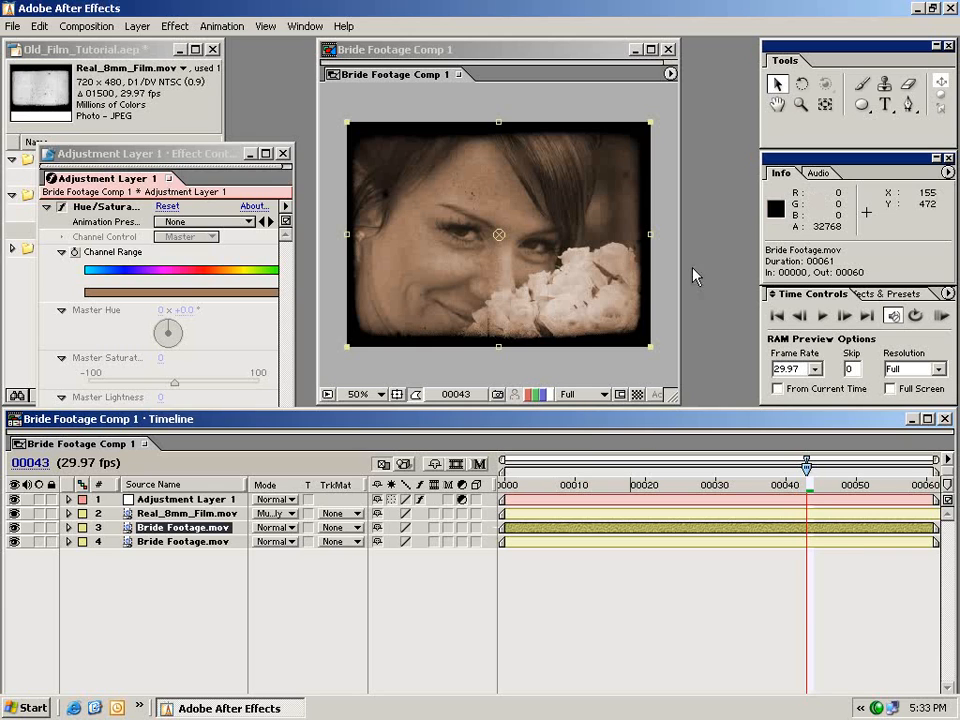
Add a full-frame elliptical mask to the upper Bride Footage.mov layer with the Elliptical Mask tool
drag(825, 104, 838, 140)
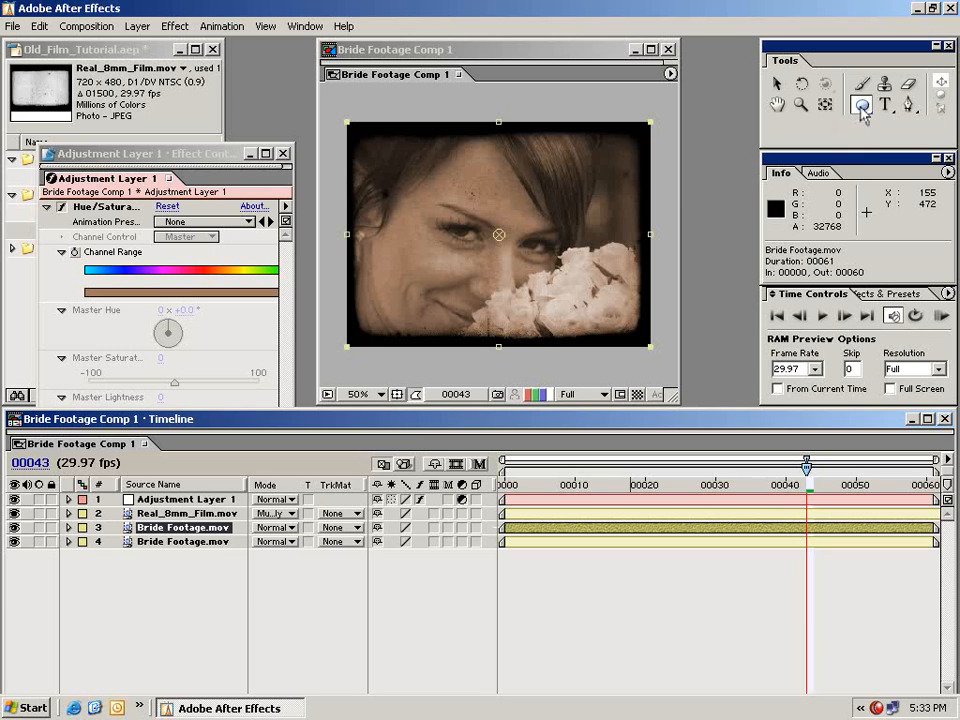
double_click(862, 106)
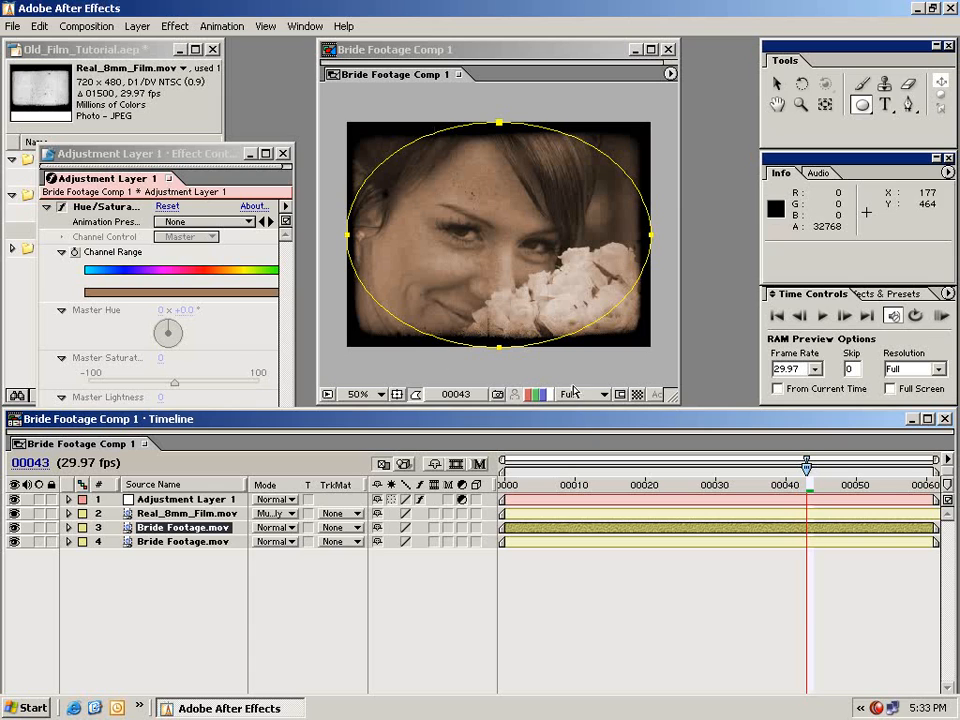
click(615, 568)
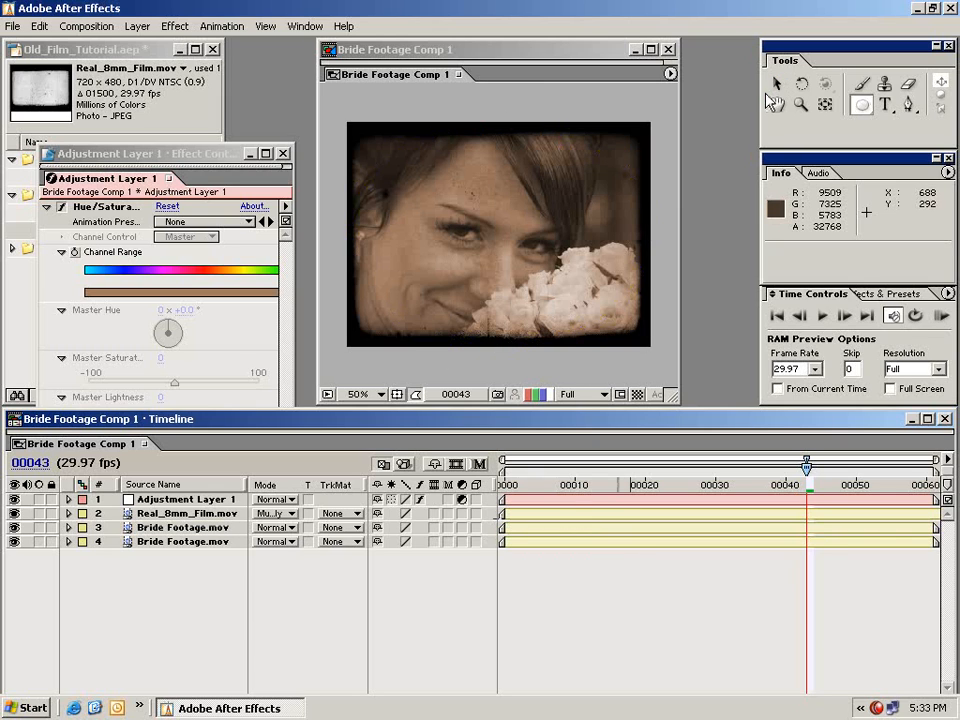
click(180, 528)
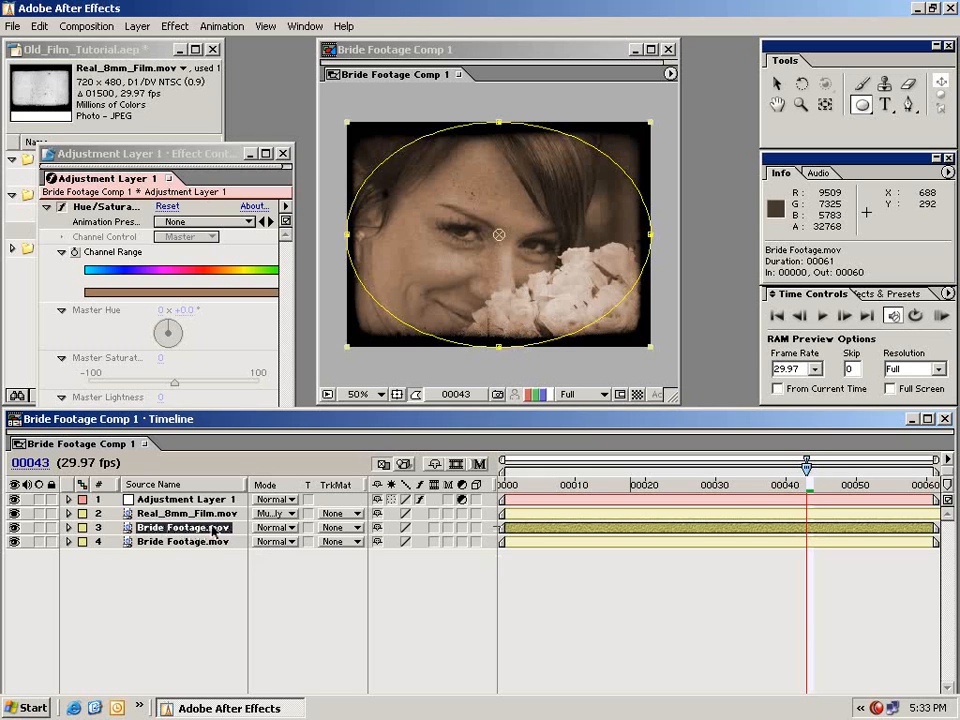
Apply Fast Blur to the masked Bride Footage.mov layer with Blurriness 25 and Repeat Edge Pixels enabled
click(178, 26)
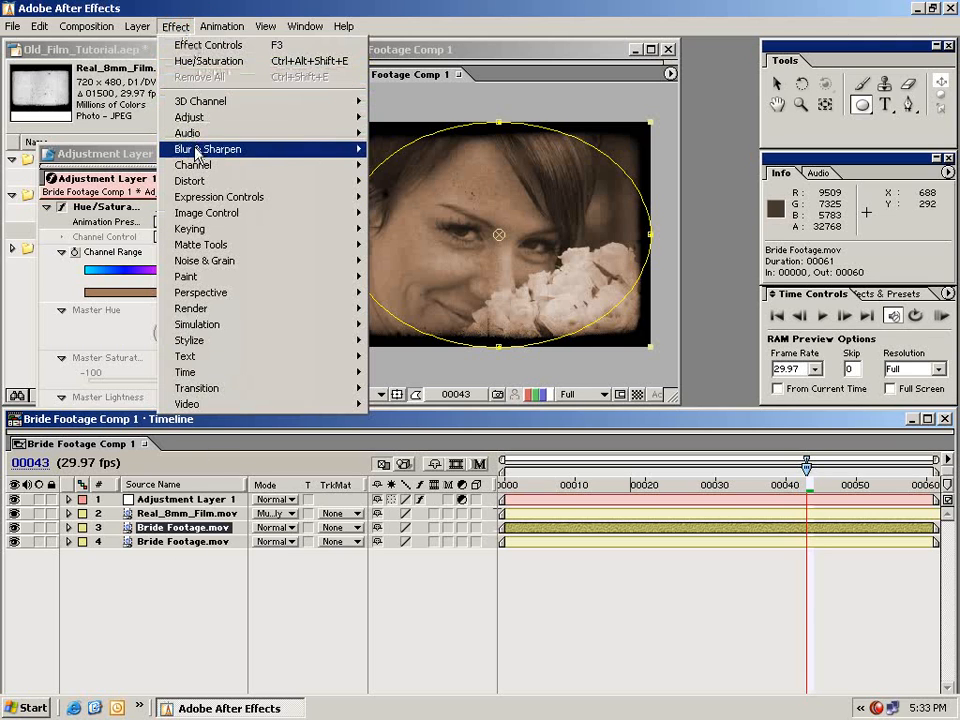
mouse_move(196, 152)
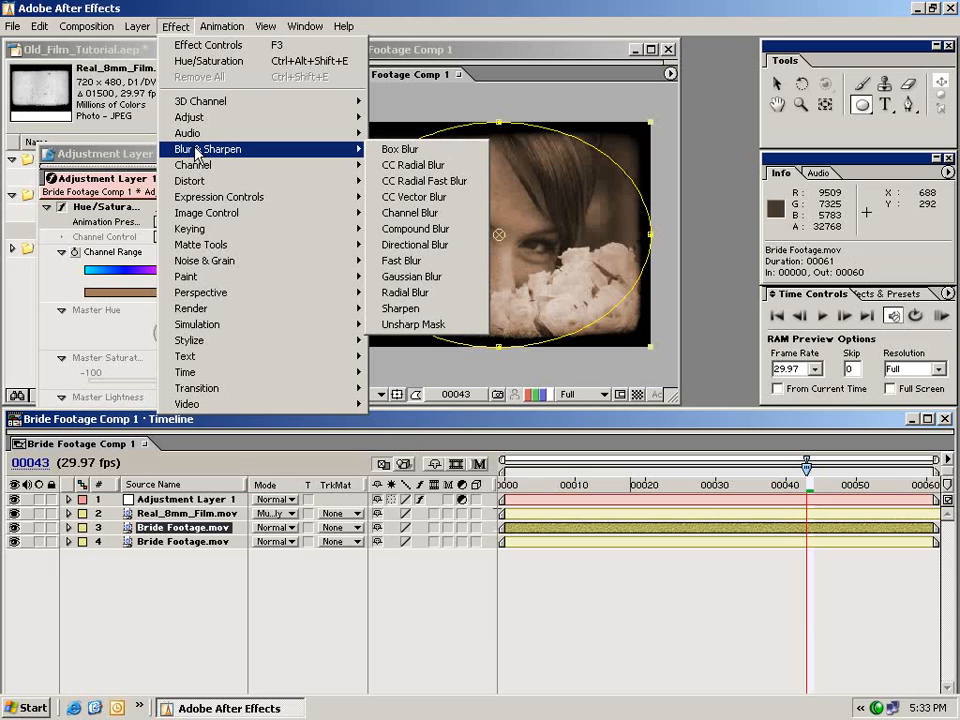
click(421, 262)
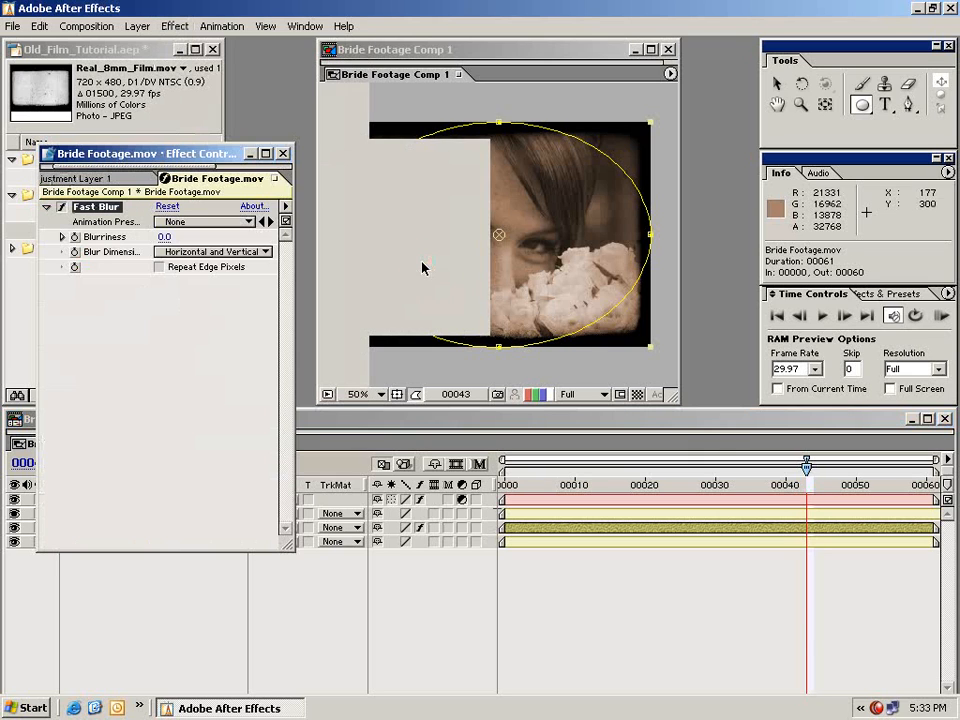
click(164, 236)
text(25)
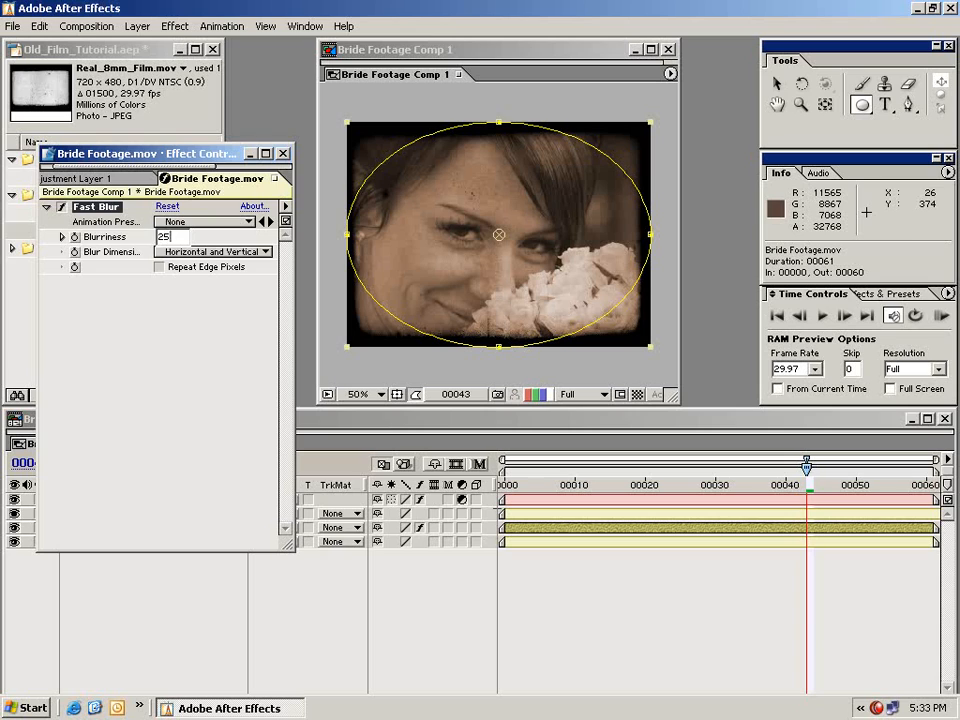
key(Return)
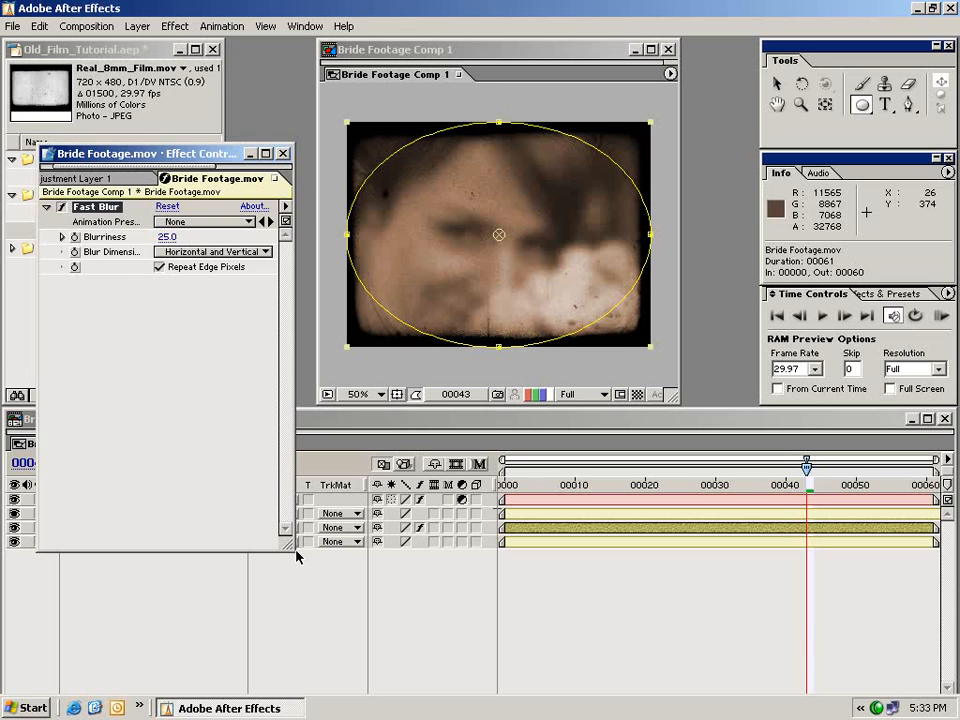
Set Mask 1 on the upper Bride Footage.mov layer to Subtract mode
drag(280, 405, 281, 404)
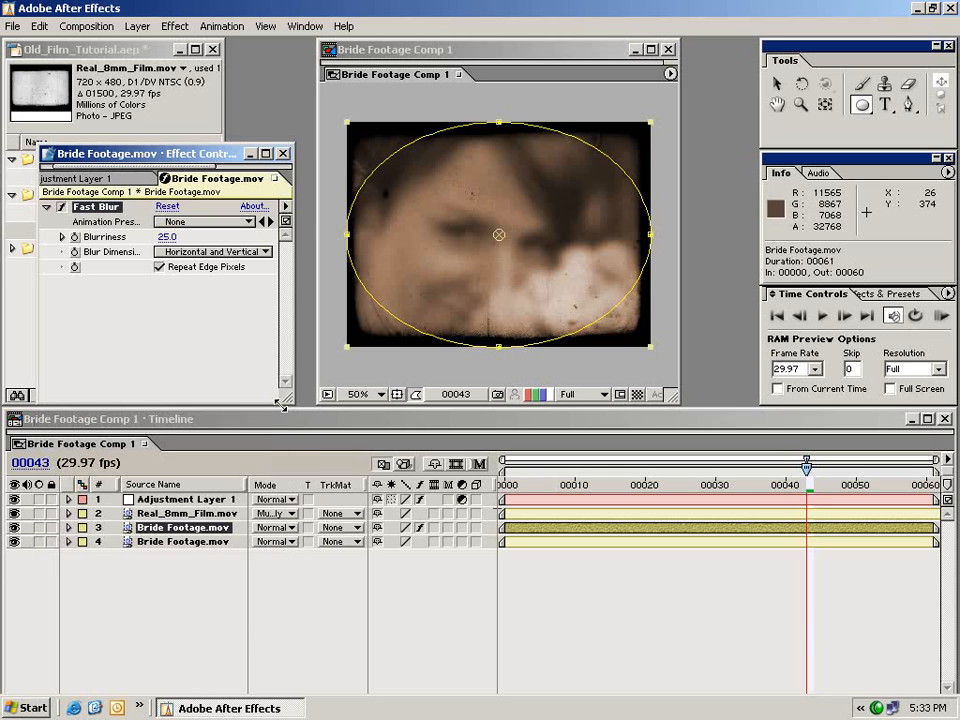
click(648, 590)
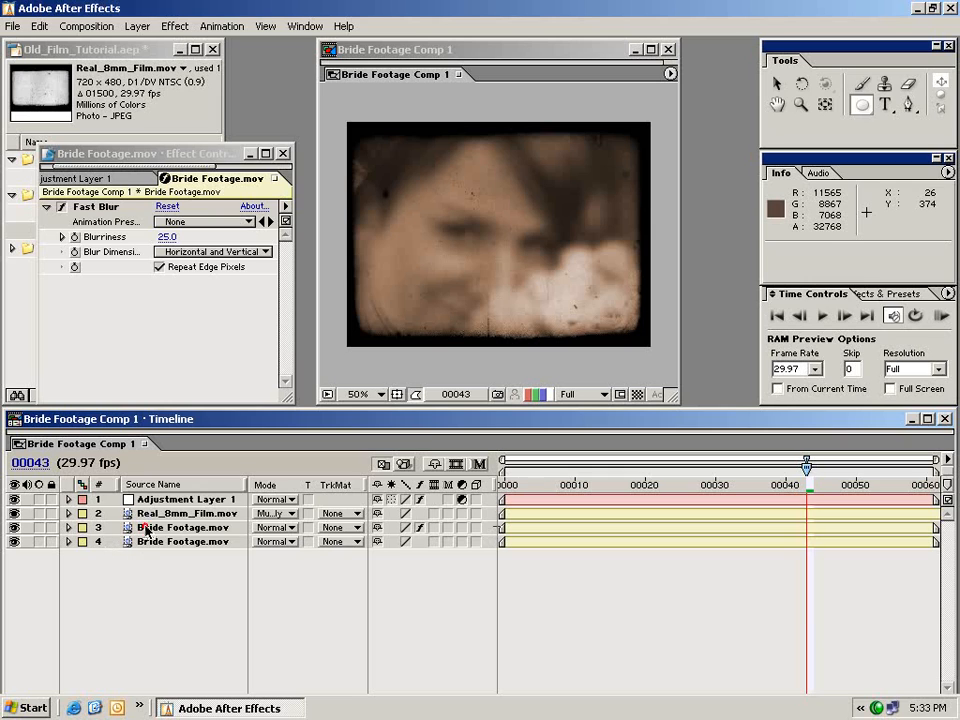
click(132, 527)
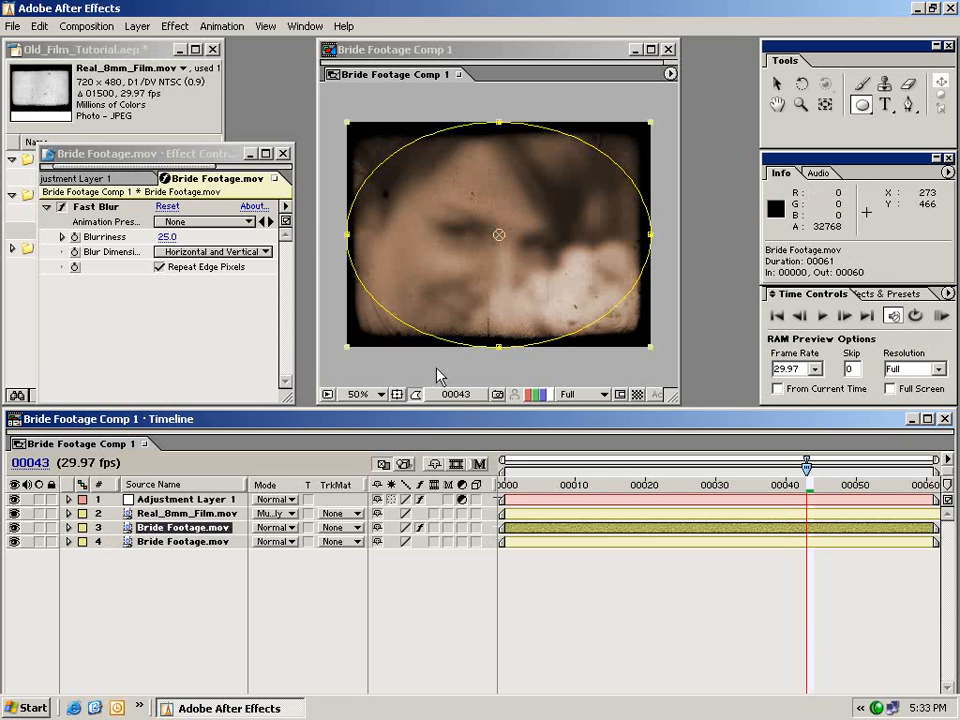
click(68, 527)
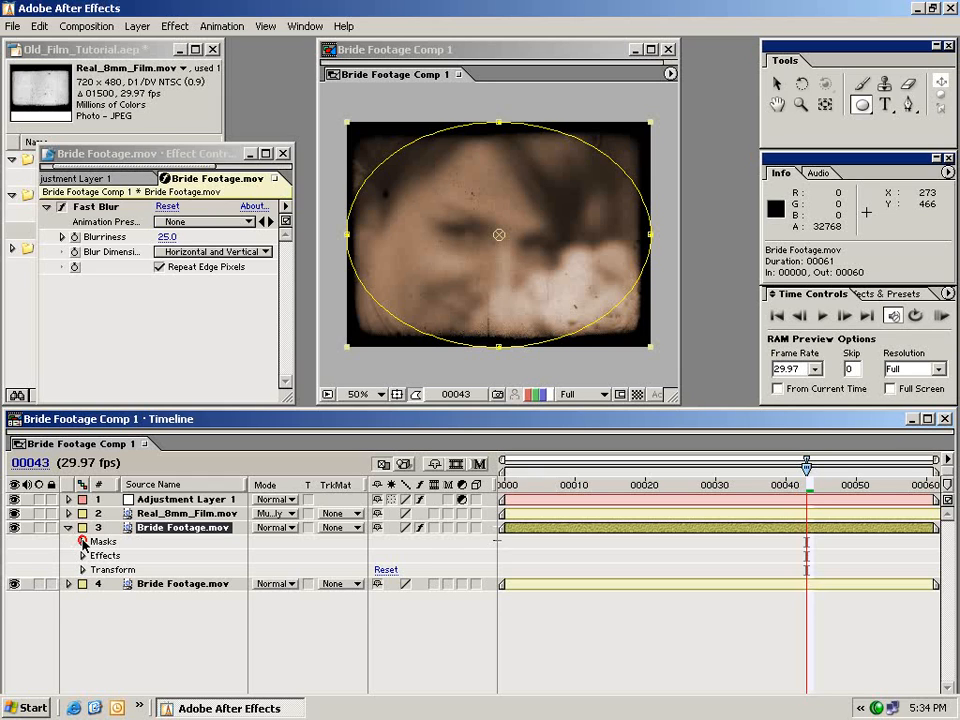
click(83, 541)
click(96, 555)
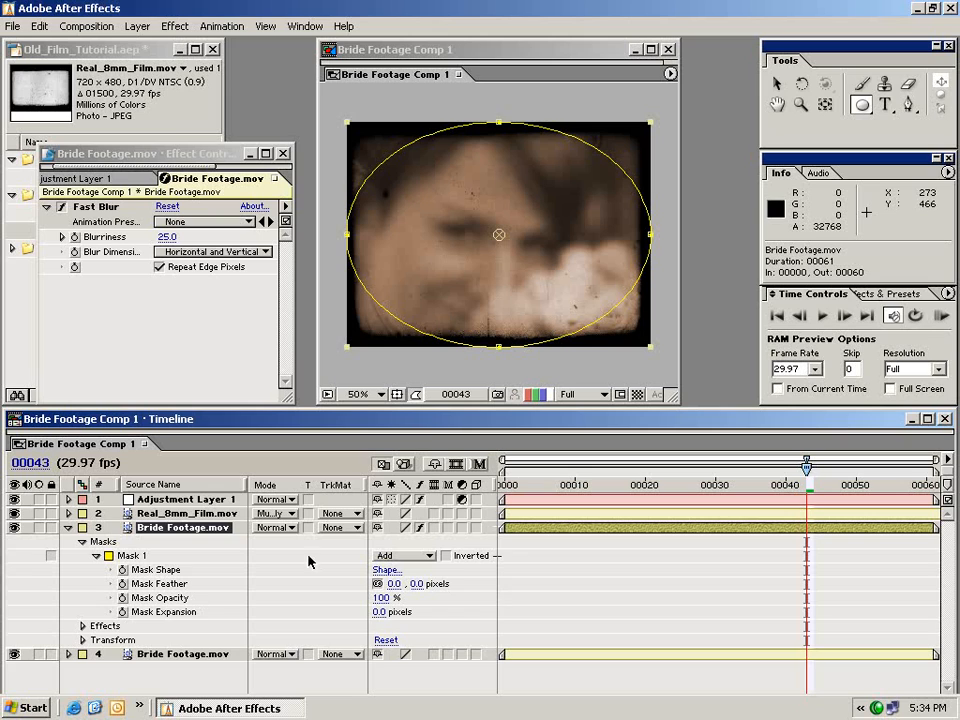
click(411, 558)
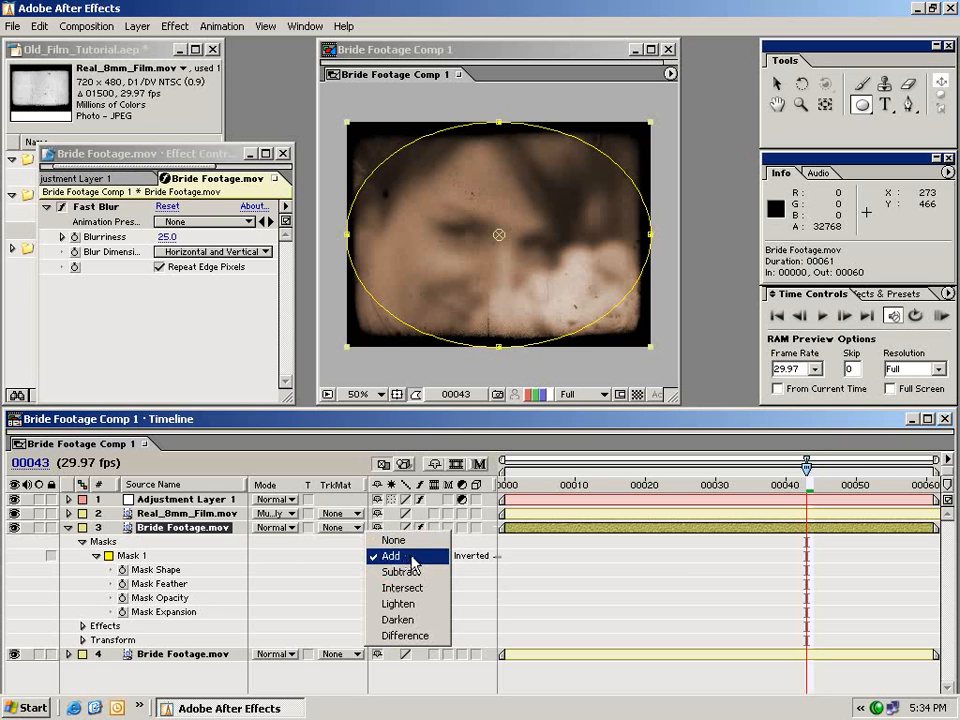
click(420, 574)
click(583, 437)
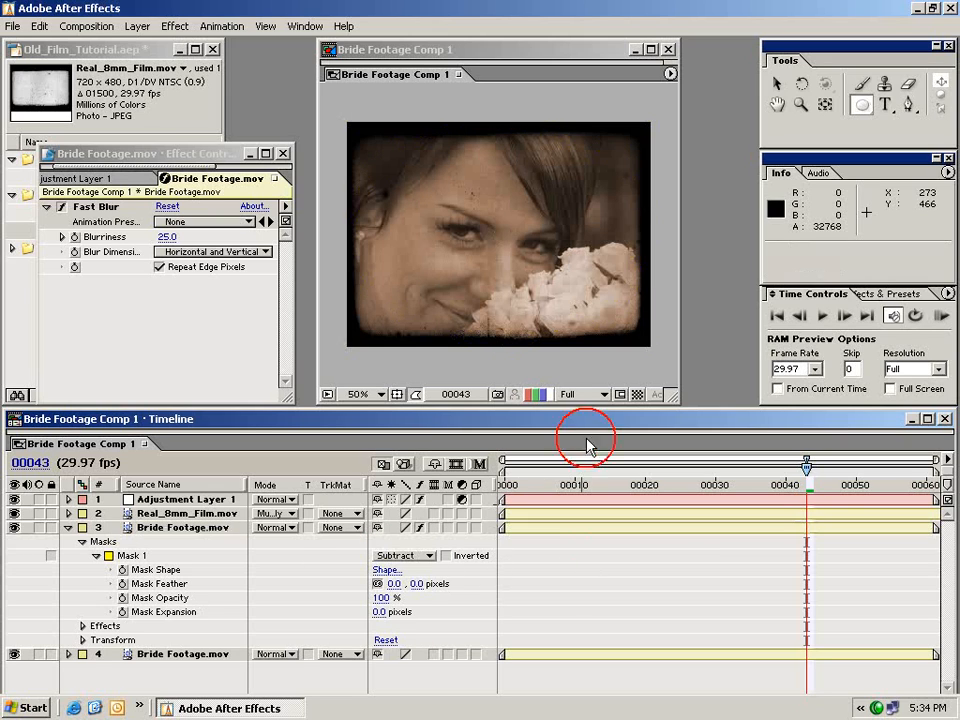
Raise the Fast Blur Blurriness on the masked Bride Footage.mov layer to 31
drag(161, 240, 189, 226)
click(181, 317)
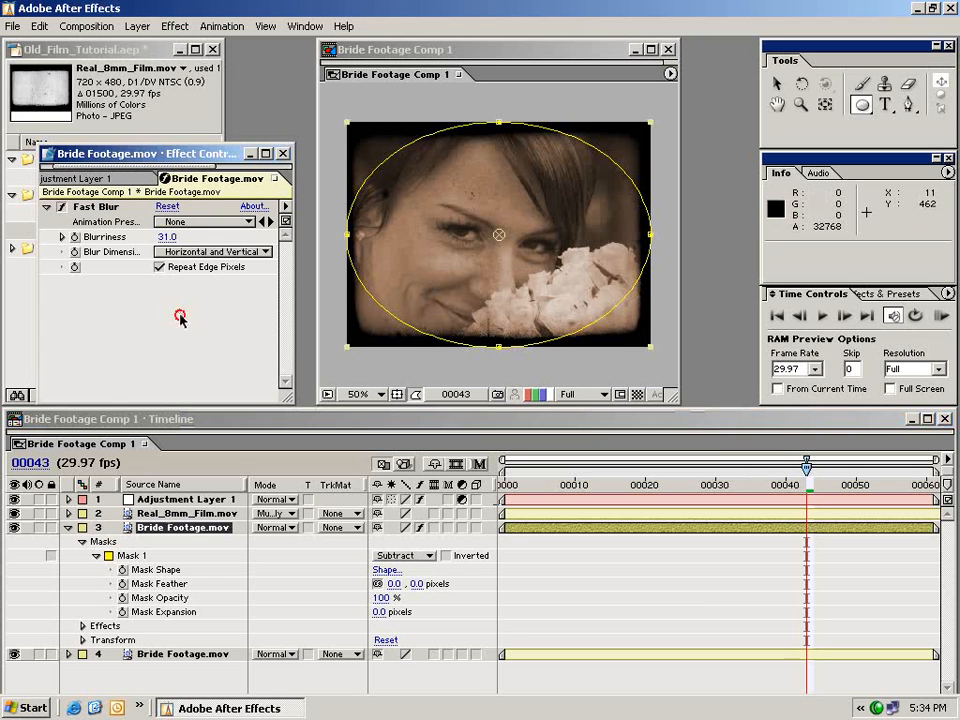
click(274, 321)
click(609, 598)
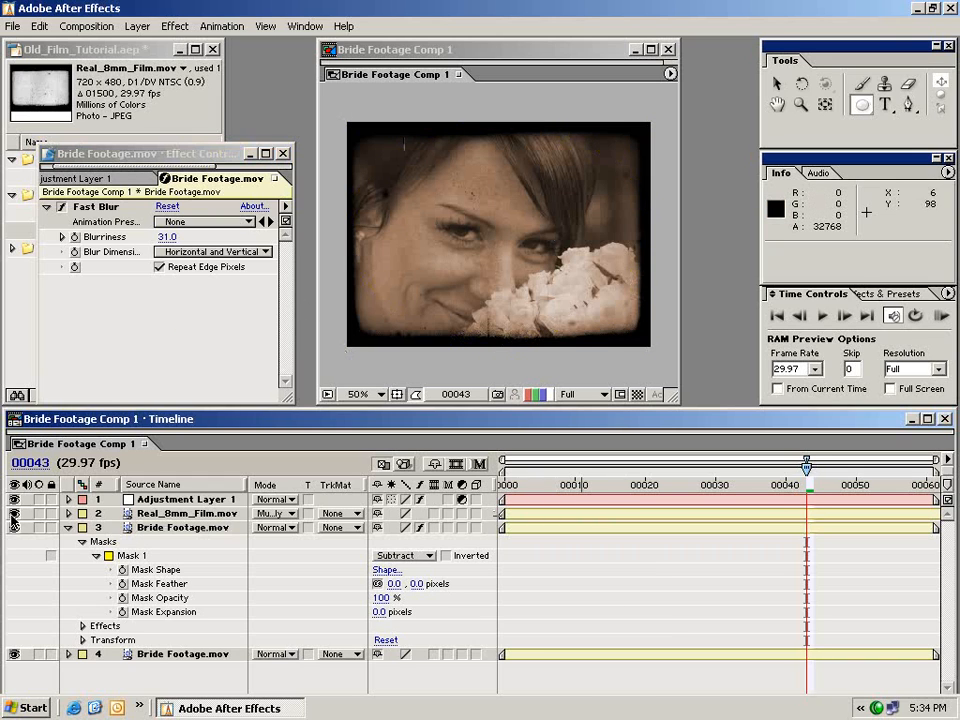
Hide the Real_8mm_Film.mov layer and set Mask 1's expansion to -76 pixels and its feather to 145 pixels
click(14, 513)
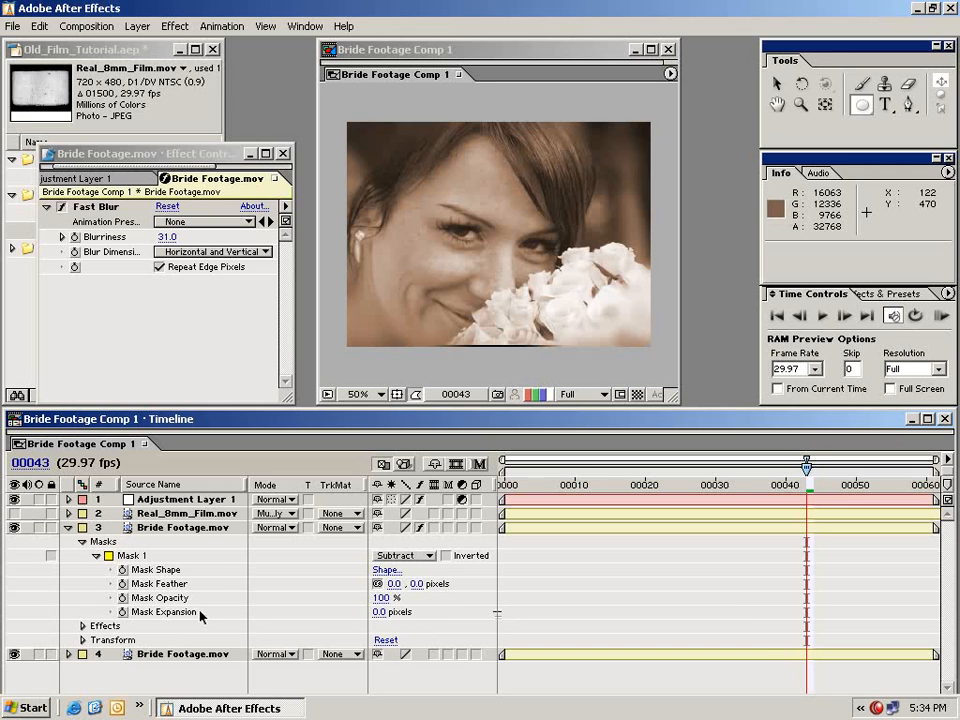
drag(382, 621, 300, 597)
click(408, 601)
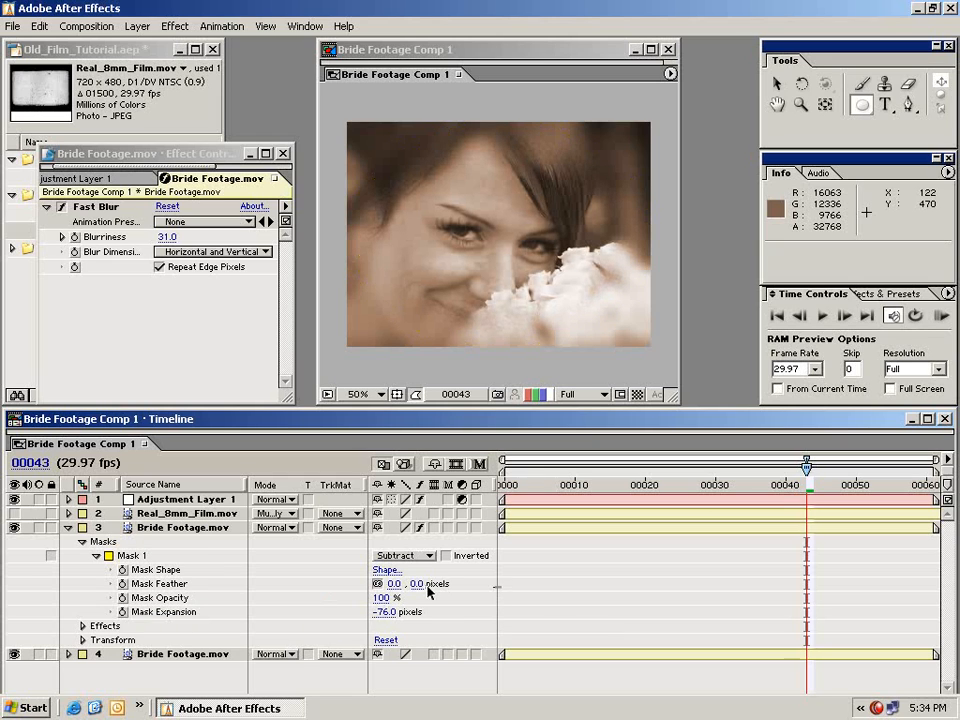
drag(416, 583, 525, 558)
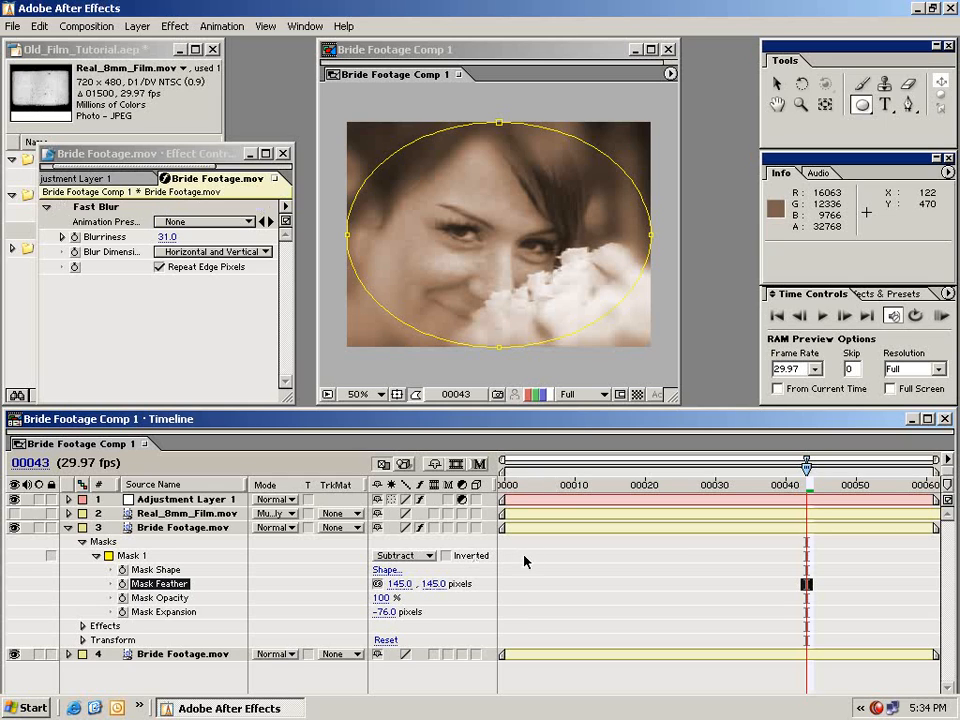
click(493, 603)
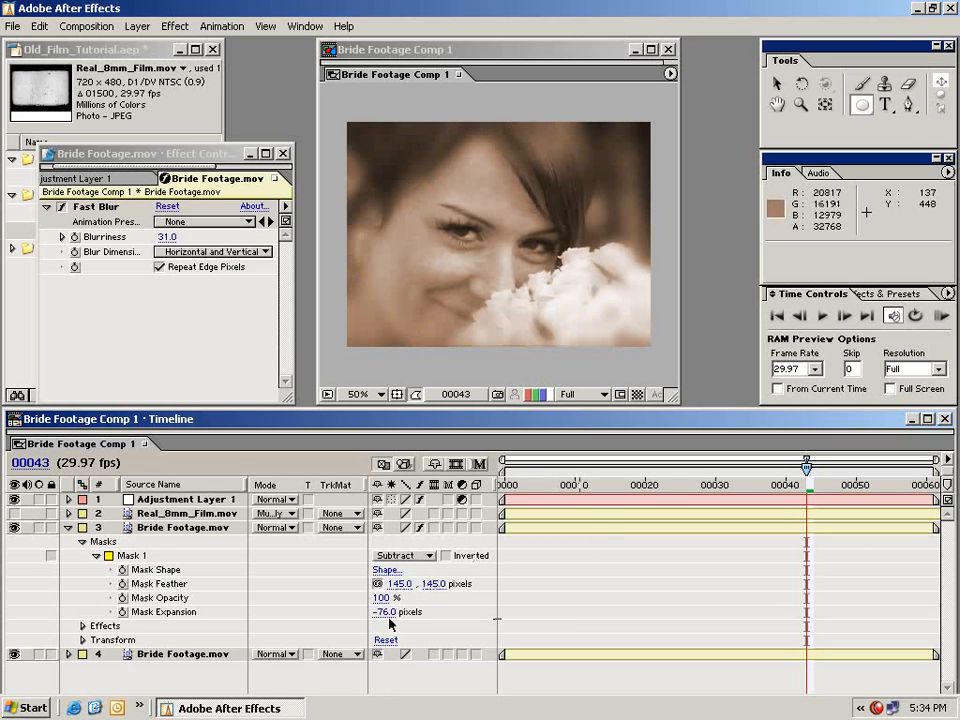
Set the Mask Expansion of Mask 1 to -34 pixels
drag(385, 611, 393, 611)
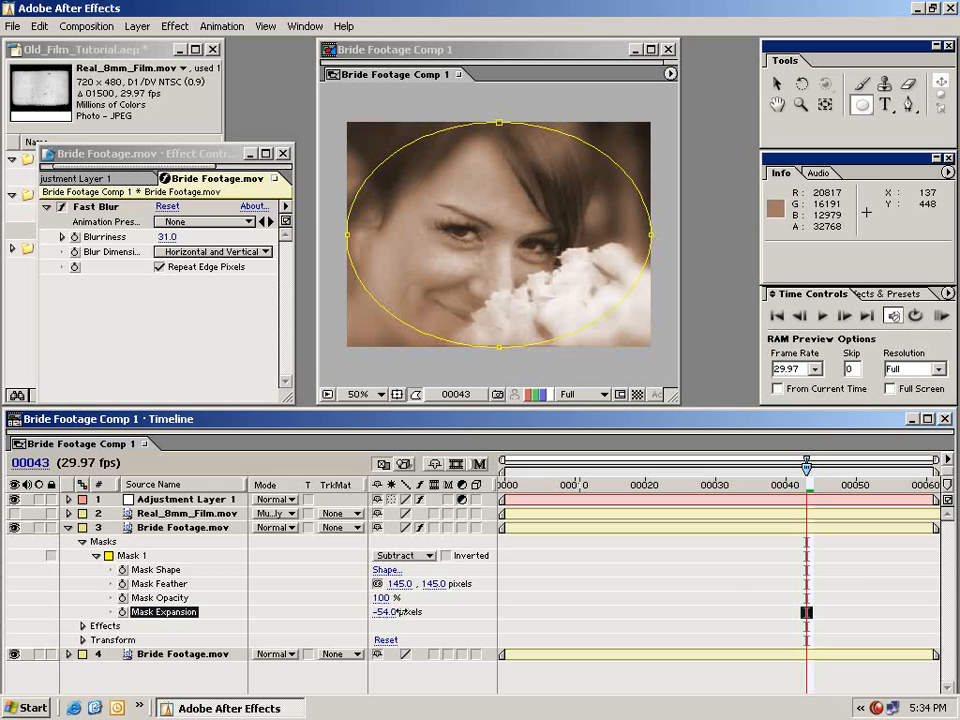
drag(428, 611, 412, 611)
click(531, 617)
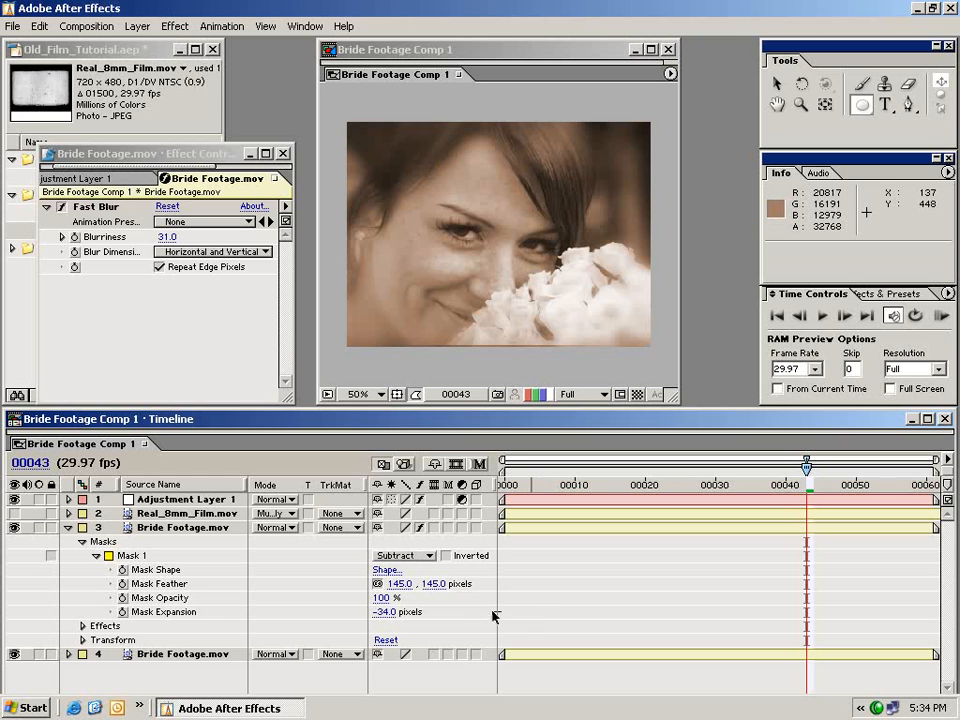
Turn the Real_8mm_Film.mov layer back on and check the composite at frames 12 and 22
drag(690, 485, 605, 434)
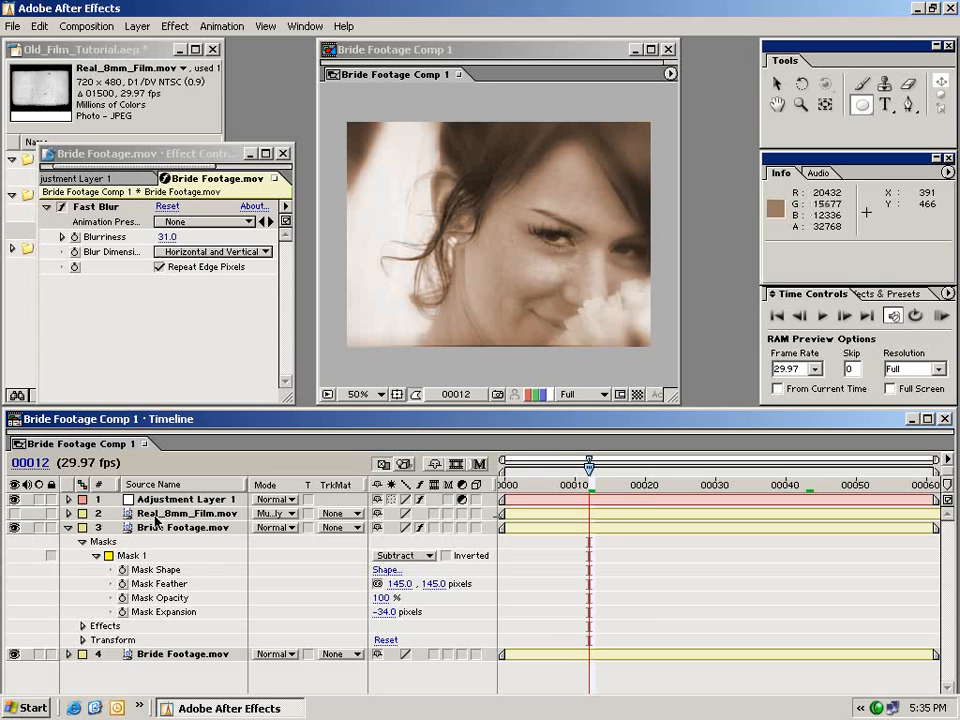
click(14, 513)
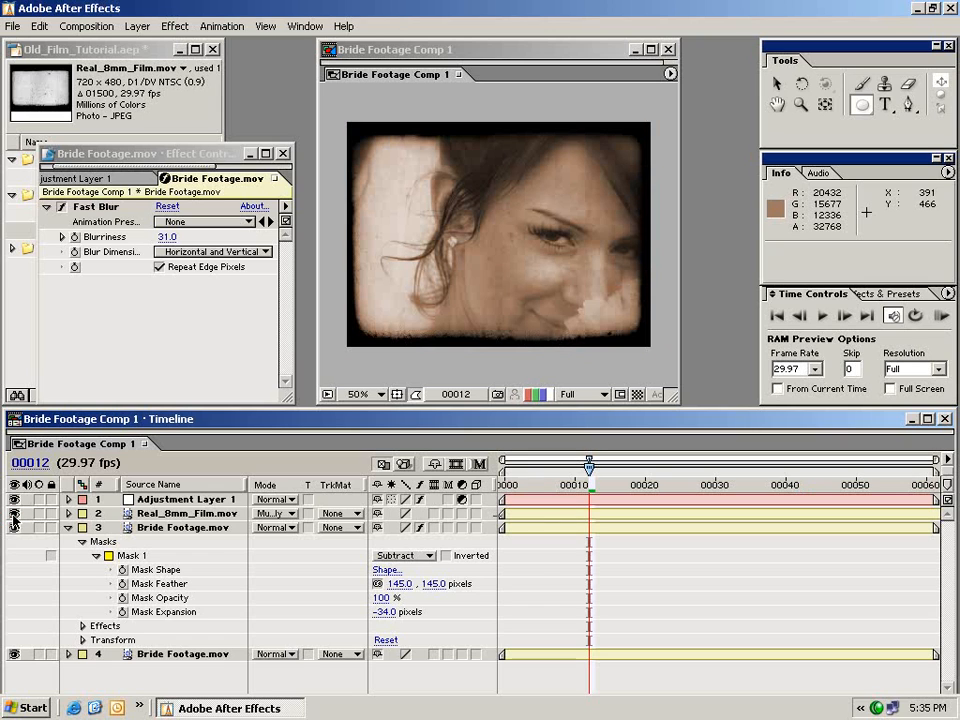
drag(622, 485, 659, 485)
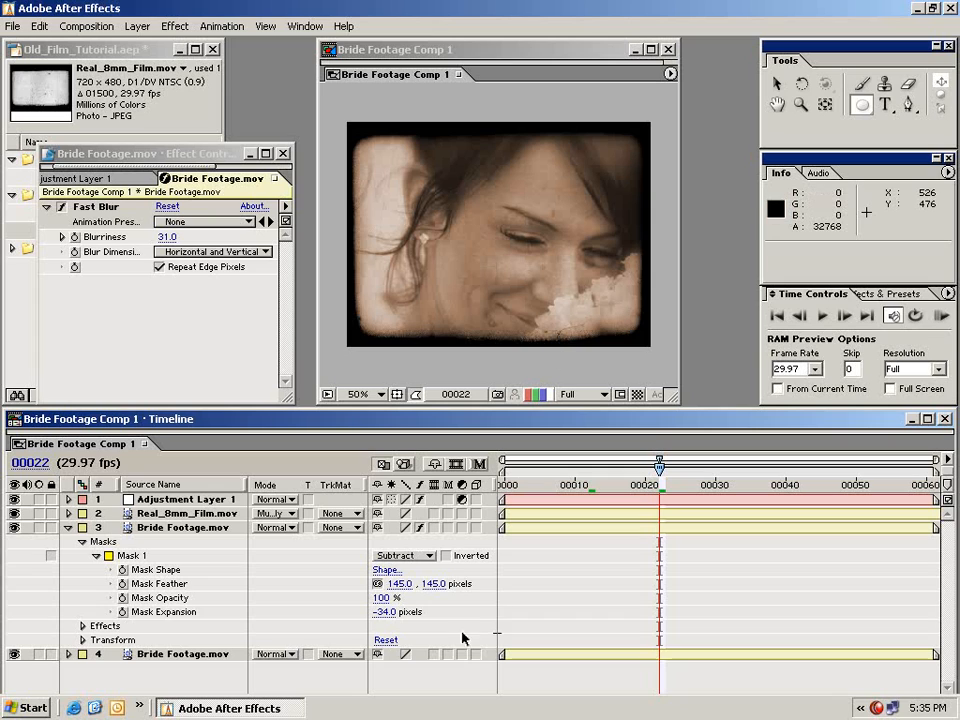
Set the Fast Blur Blurriness of the masked Bride Footage.mov layer to 50
click(204, 527)
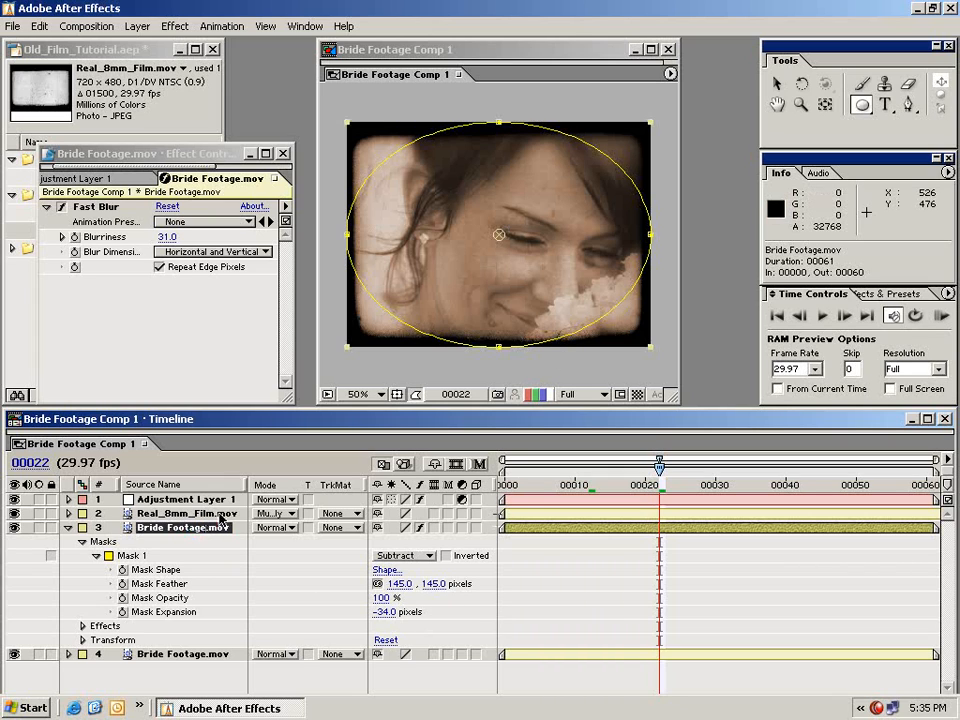
click(166, 237)
text(50.)
text(0)
drag(185, 238, 101, 240)
text(50)
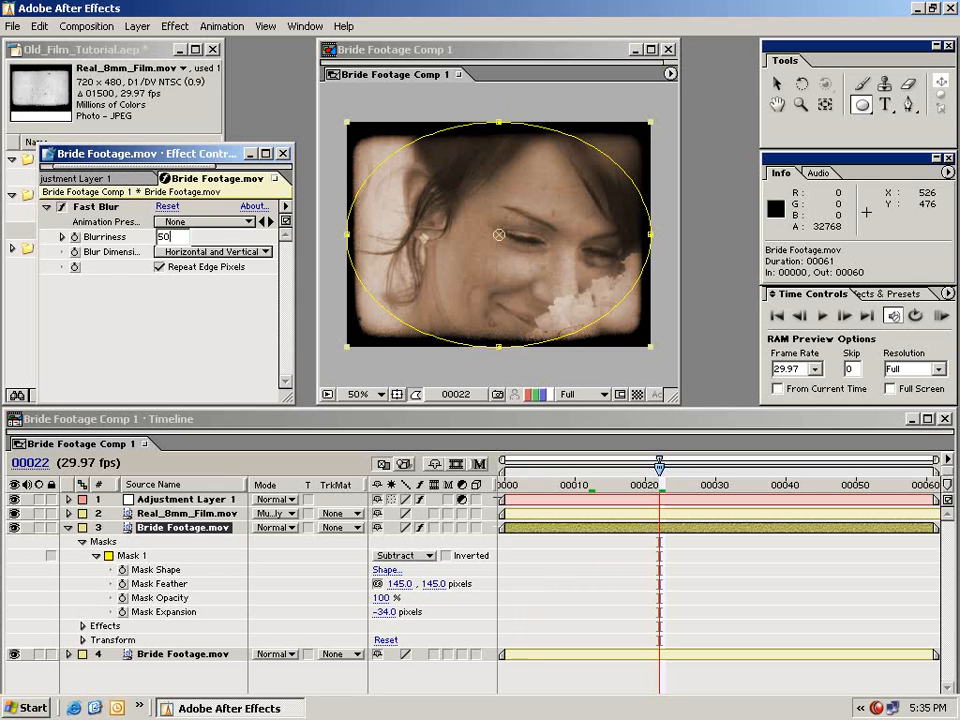
key(Return)
click(523, 565)
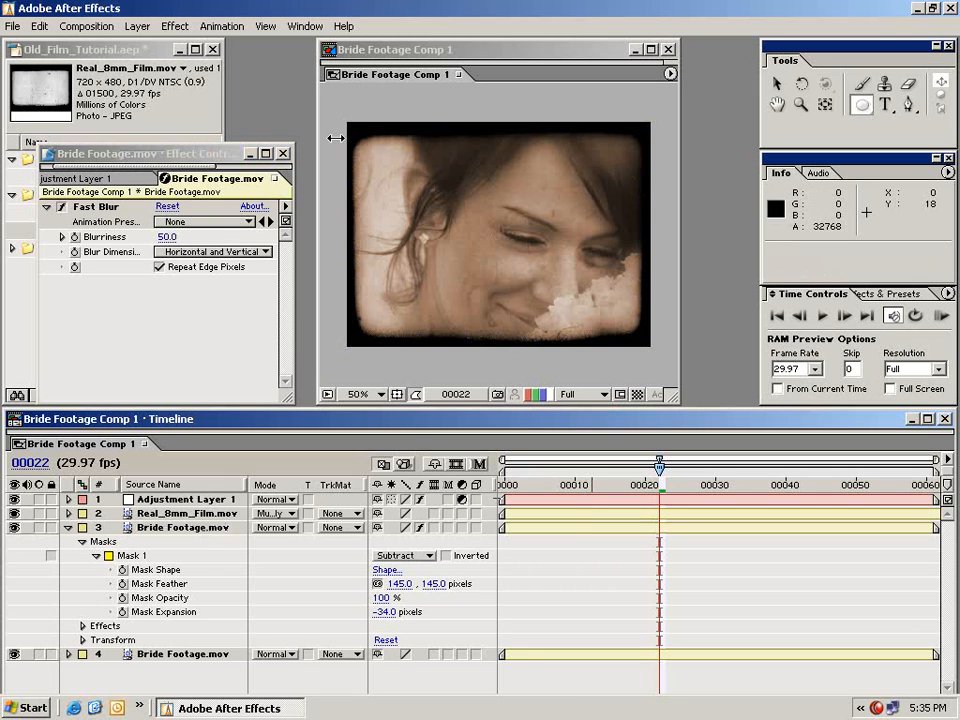
At frame 55, try scaling the Real_8mm_Film.mov layer up past the composition edges to push its black border out of frame
drag(667, 488, 892, 485)
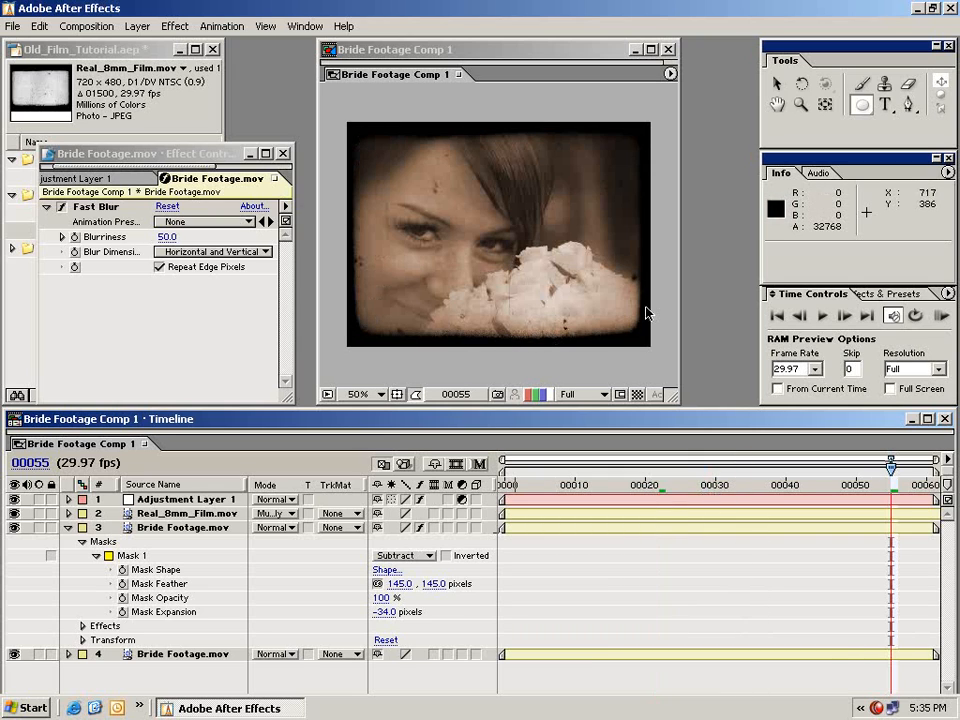
click(188, 514)
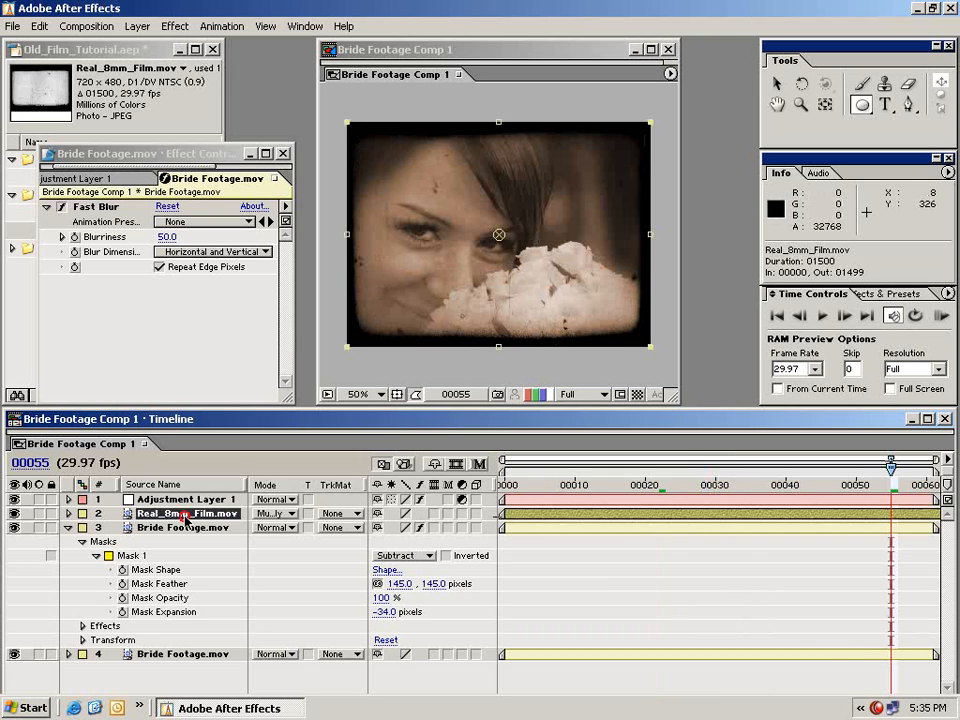
drag(650, 349, 713, 380)
RAM-preview the enlarged film texture from frame 0 and undo the scaling of the Real_8mm_Film.mov layer
drag(789, 490, 505, 468)
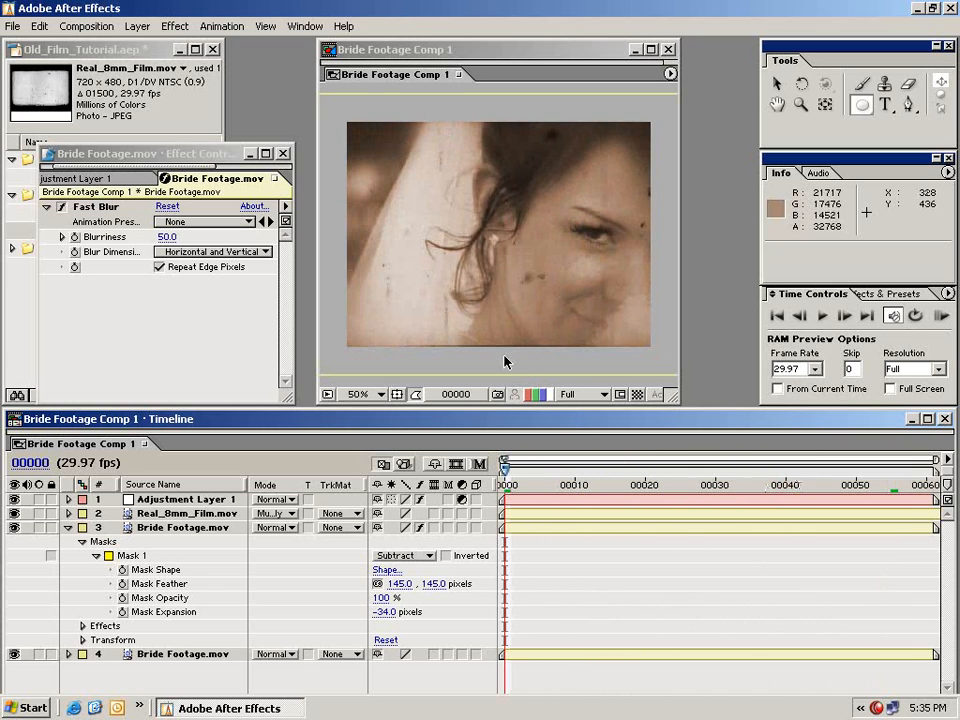
click(940, 316)
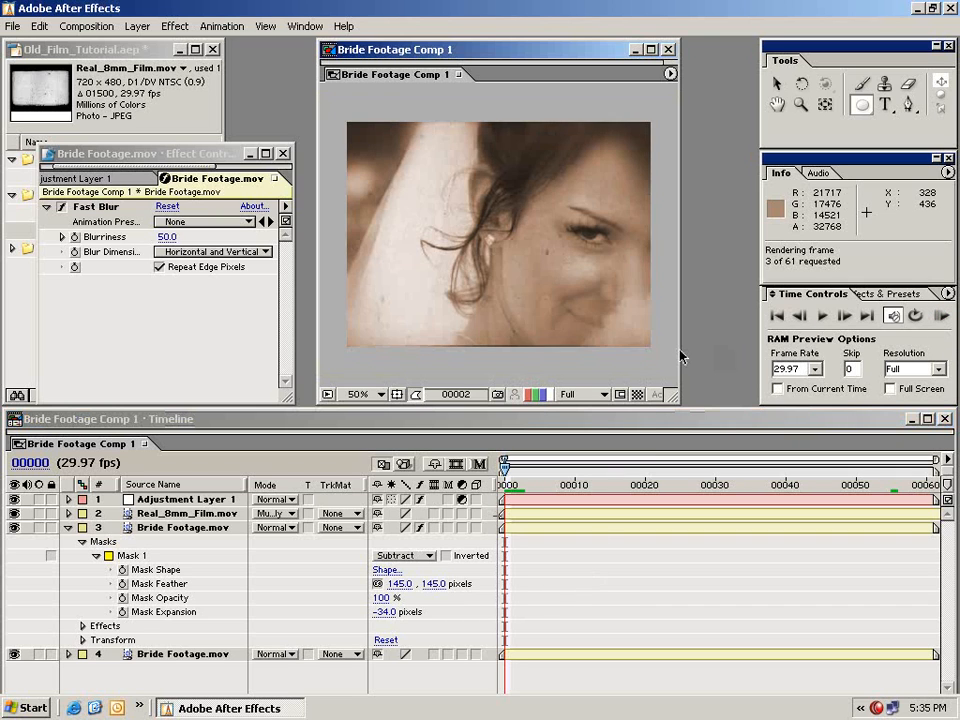
key(space)
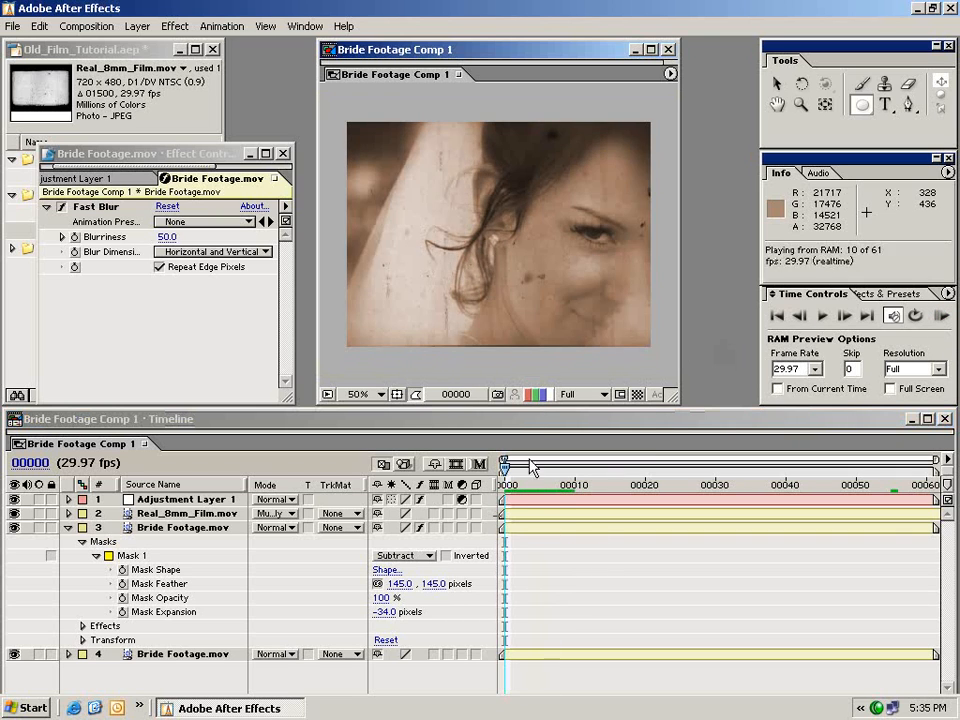
click(565, 538)
key(ctrl+z)
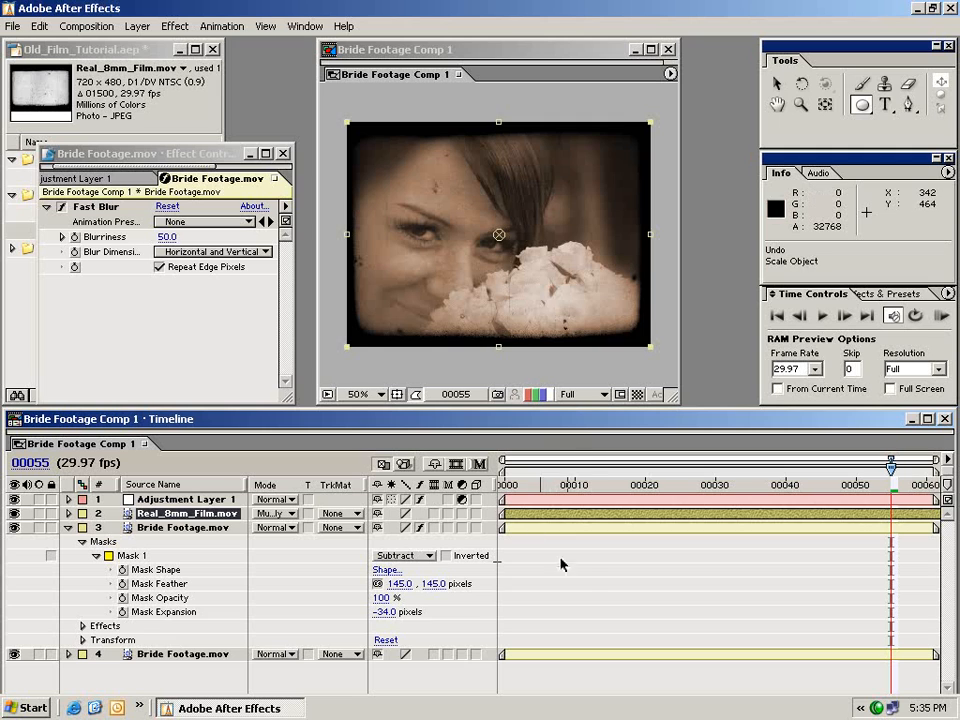
Deselect the layers and scrub the composition to frames 36 and 5 to check the old film look
click(527, 487)
drag(527, 487, 757, 488)
click(714, 582)
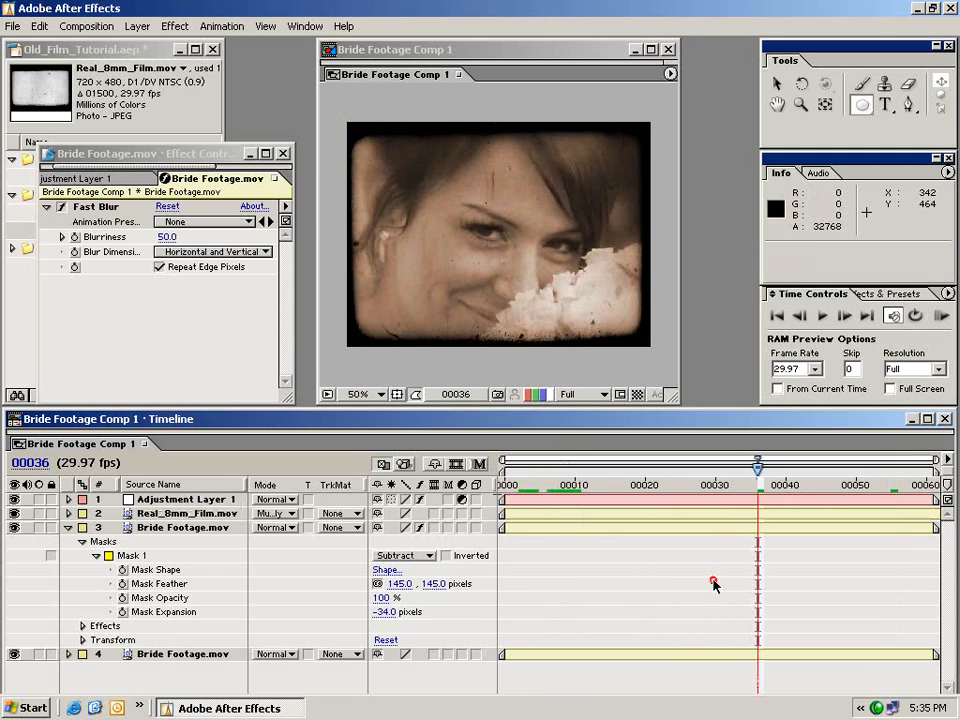
click(568, 486)
drag(568, 487, 539, 487)
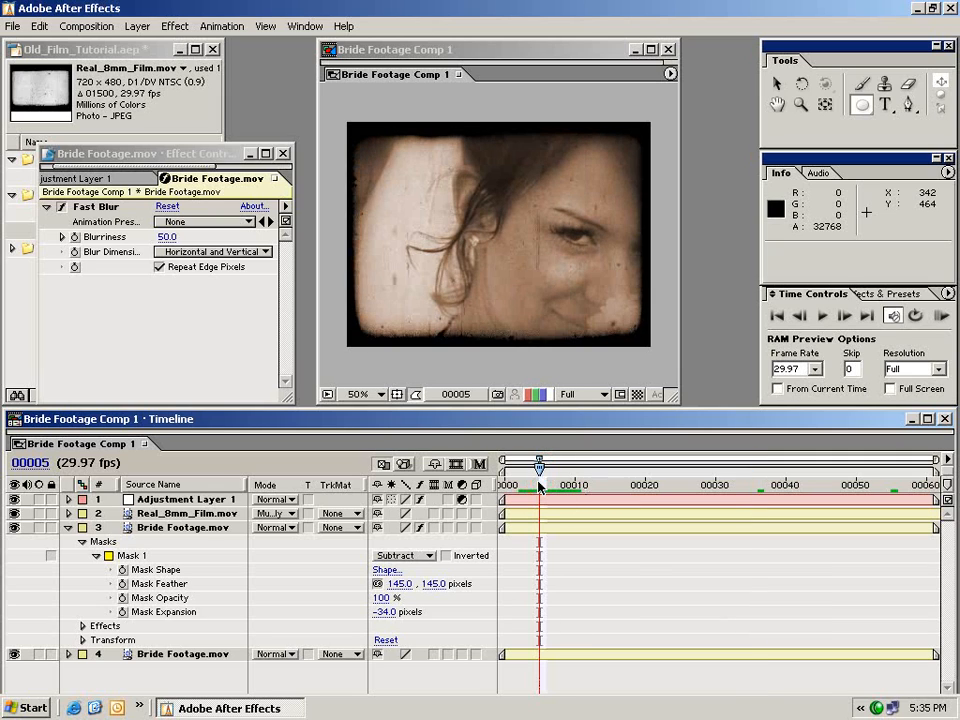